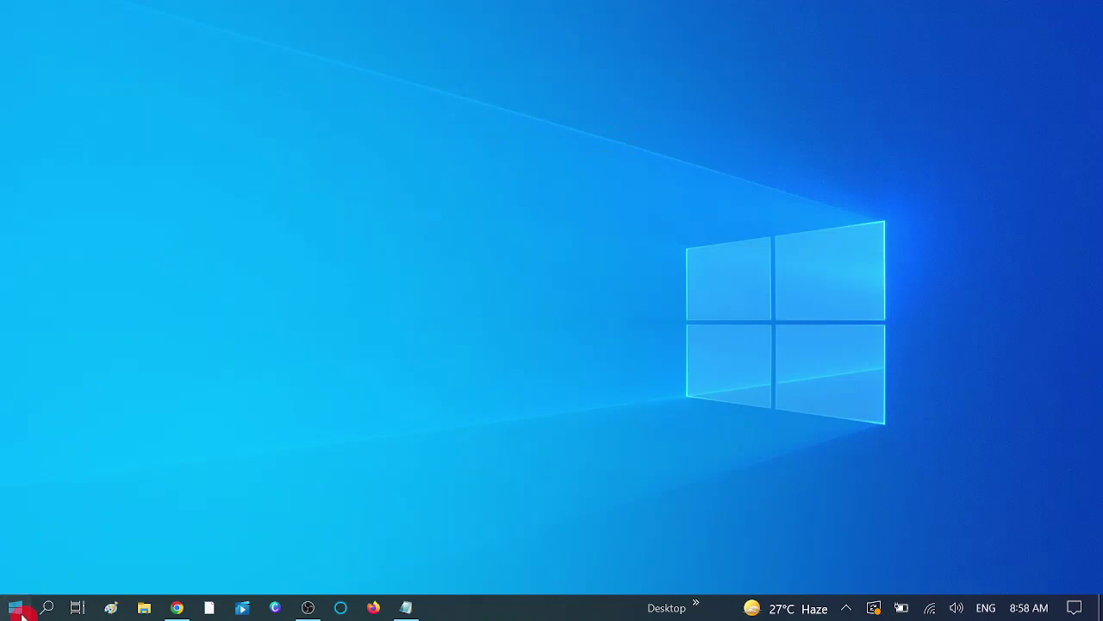
# Step: Open the list of network adapters through the adapter options in the Network & Internet settings
pyautogui.click(16, 608)
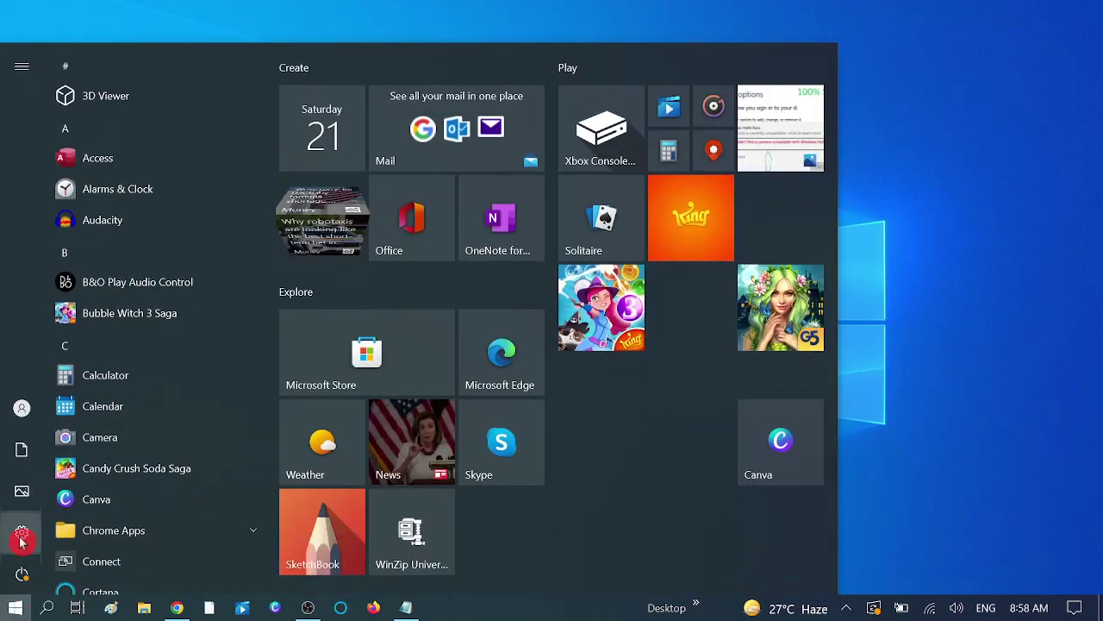
pyautogui.click(26, 541)
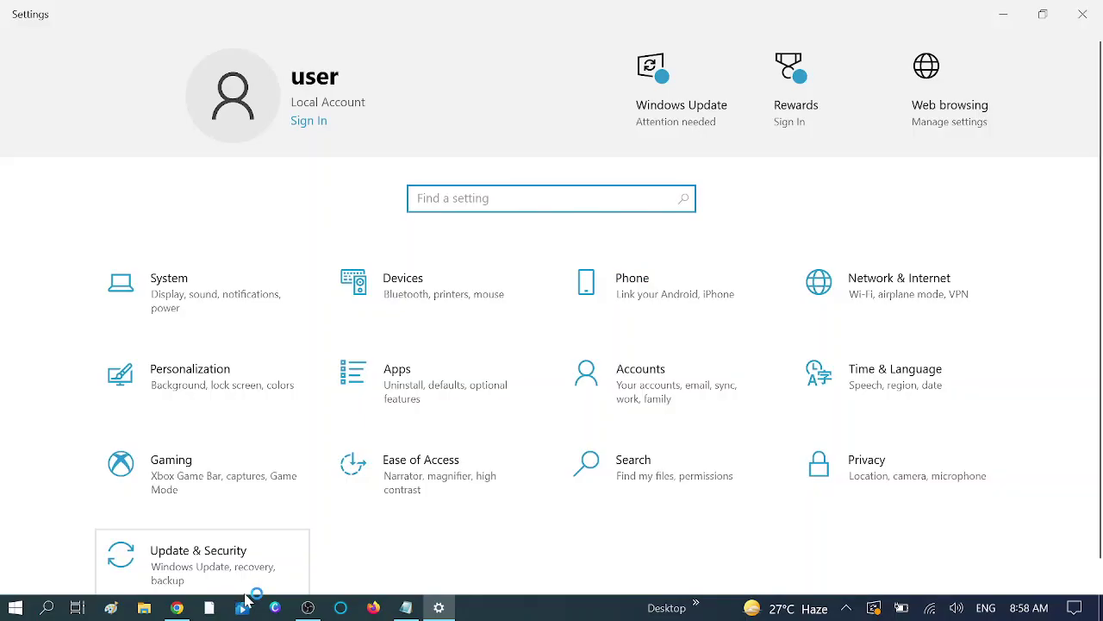
pyautogui.click(975, 303)
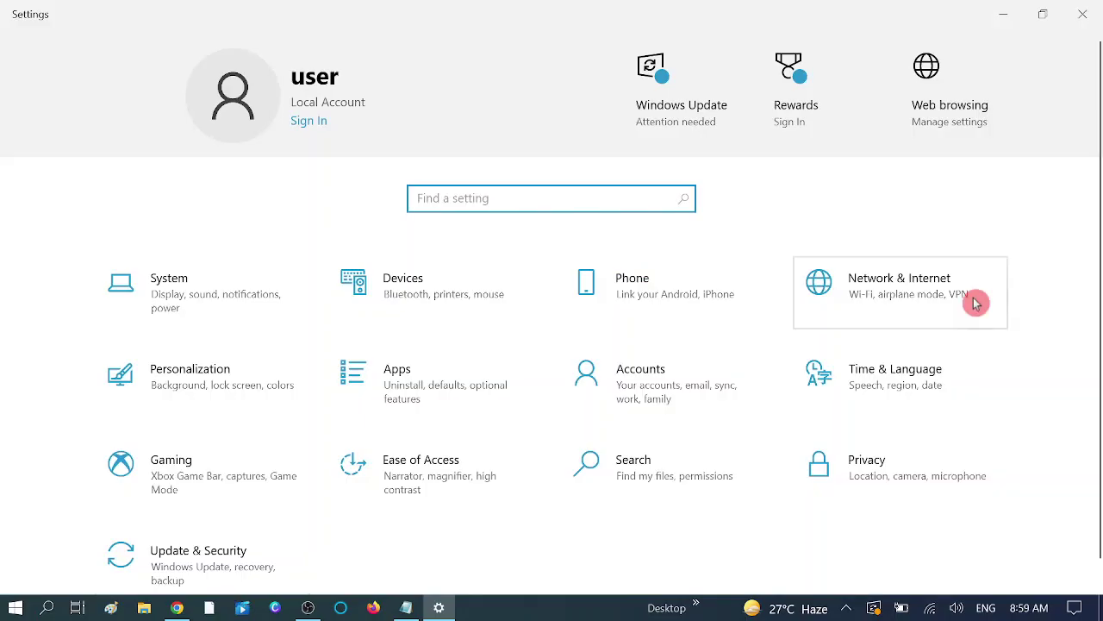
pyautogui.click(911, 297)
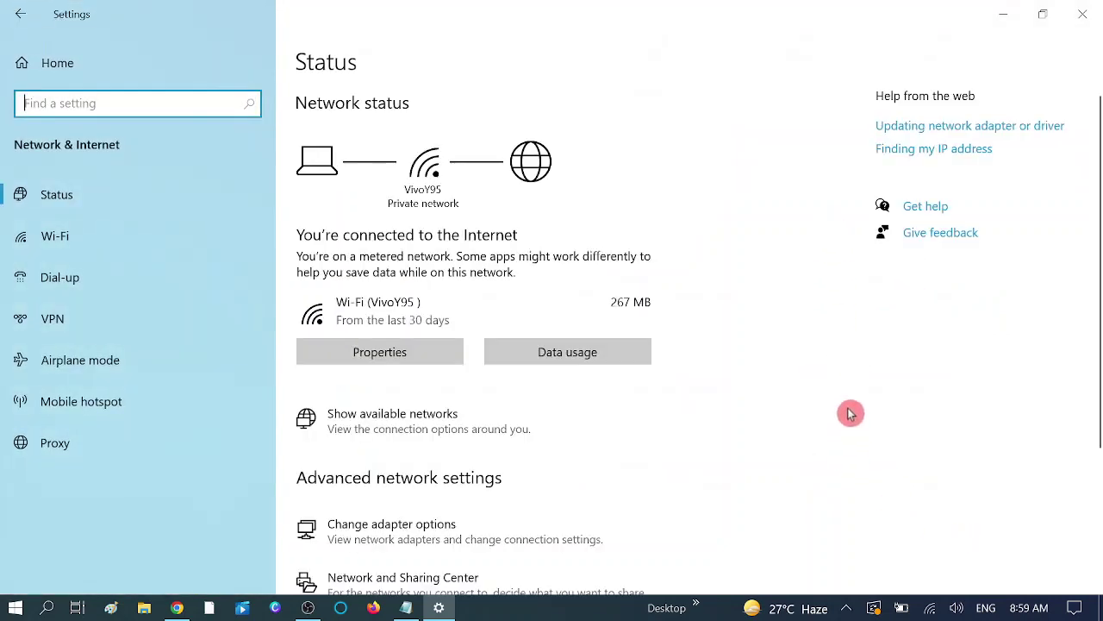
pyautogui.scroll(-2, 850, 411)
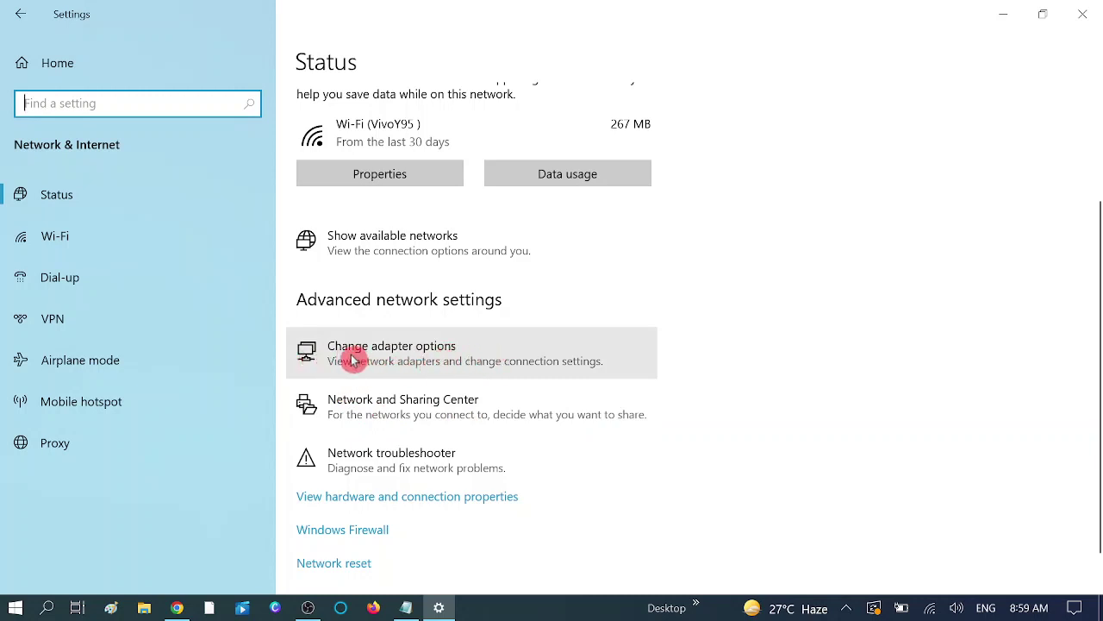
pyautogui.click(416, 360)
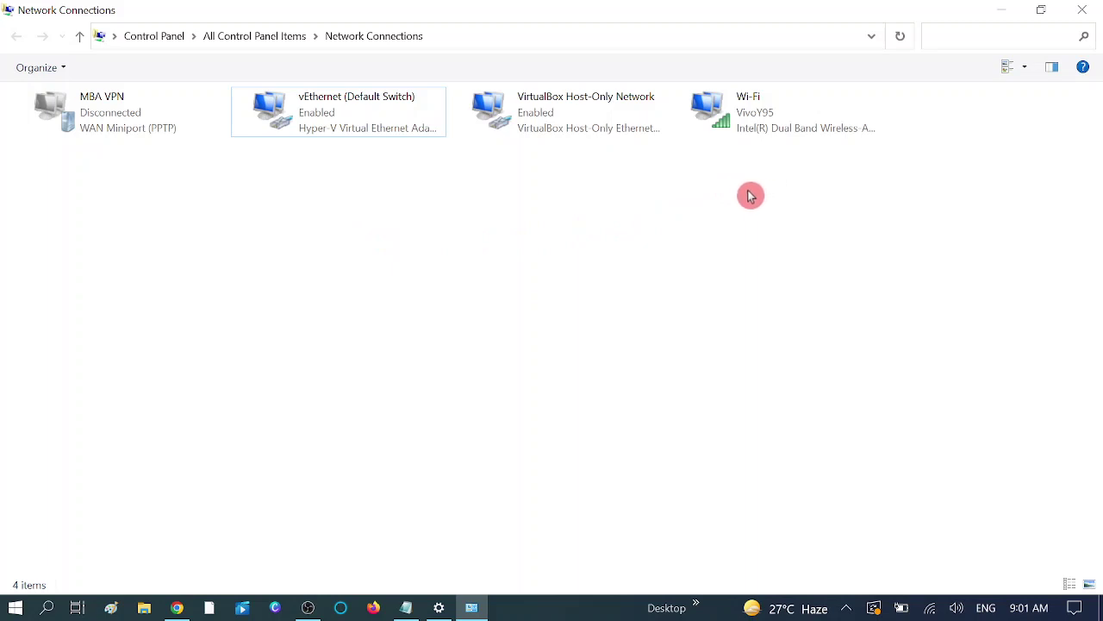
# Step: Open the Internet Protocol Version 4 (TCP/IPv4) properties of the Wi-Fi adapter, keeping that protocol enabled
pyautogui.click(763, 126)
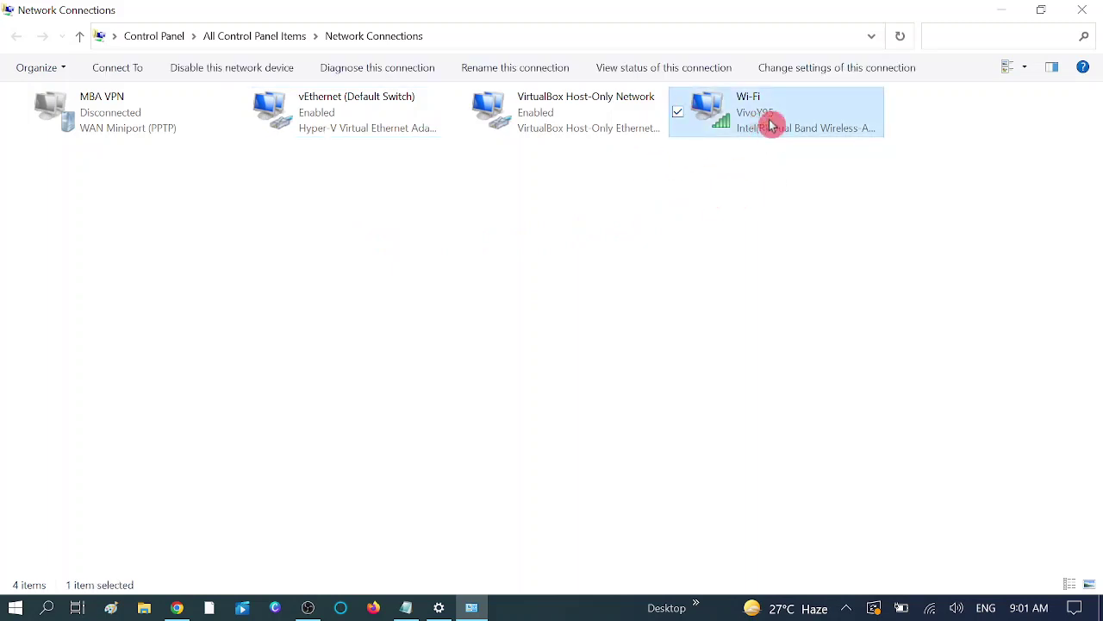
pyautogui.doubleClick(767, 125)
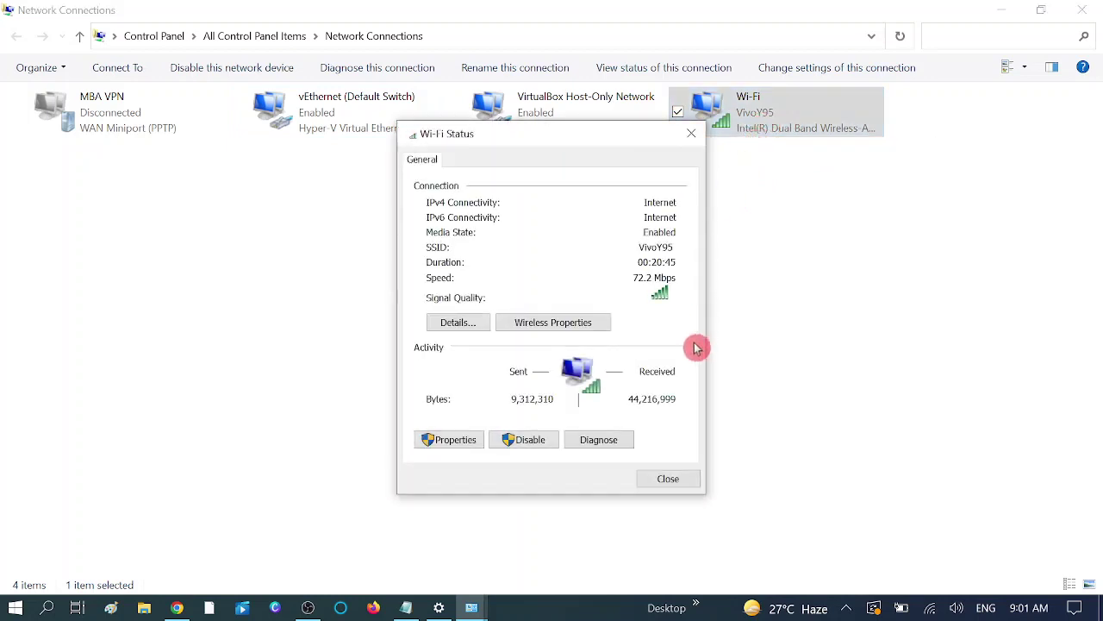
pyautogui.click(451, 443)
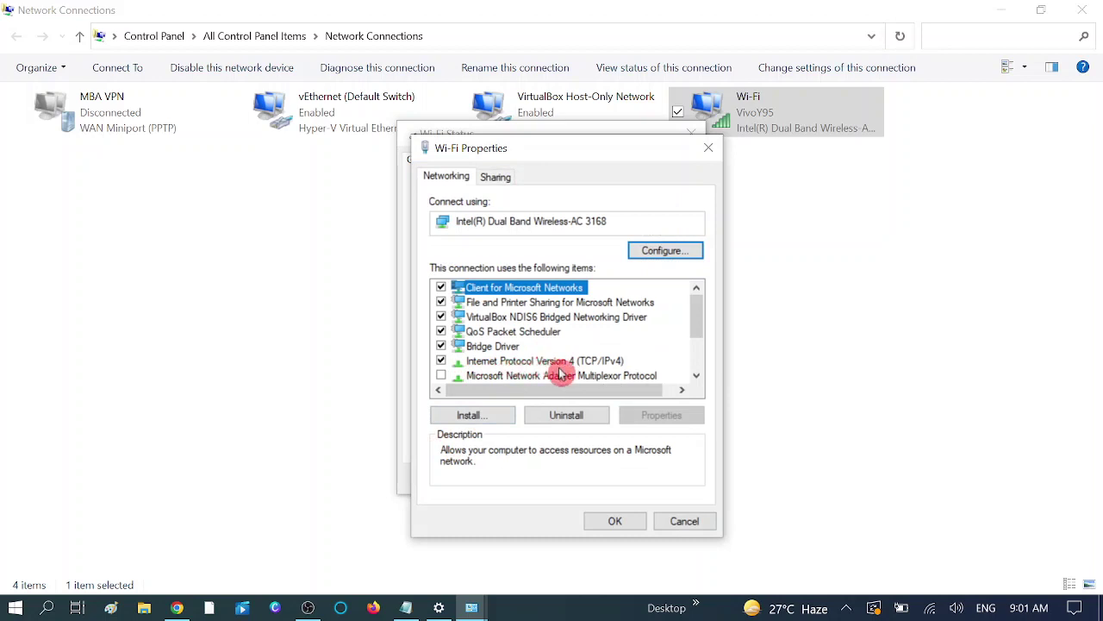
pyautogui.click(443, 362)
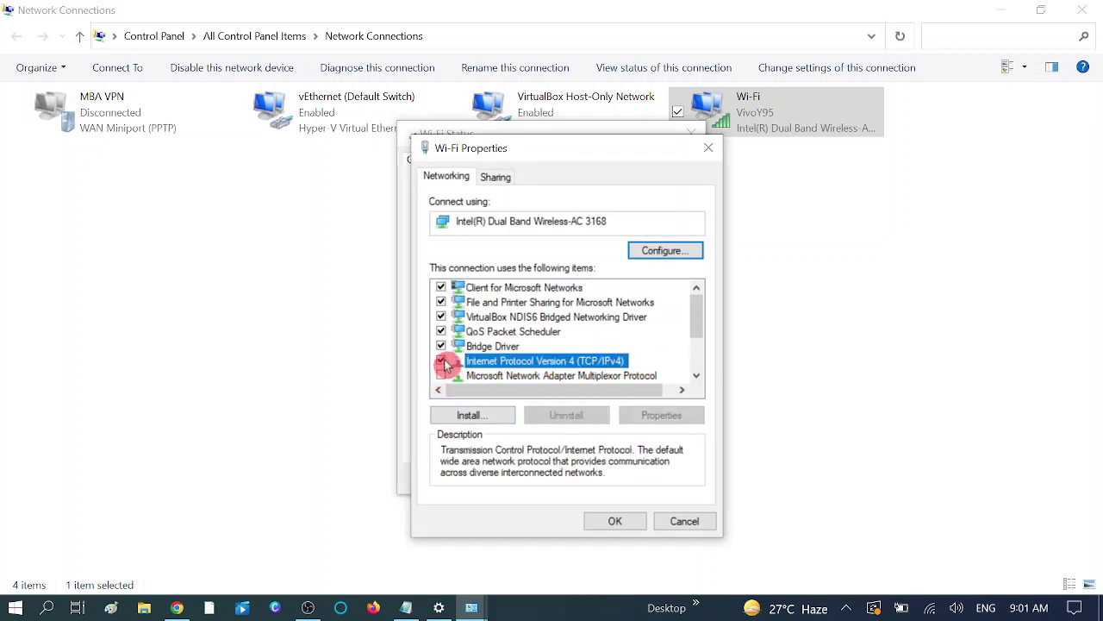
pyautogui.click(442, 361)
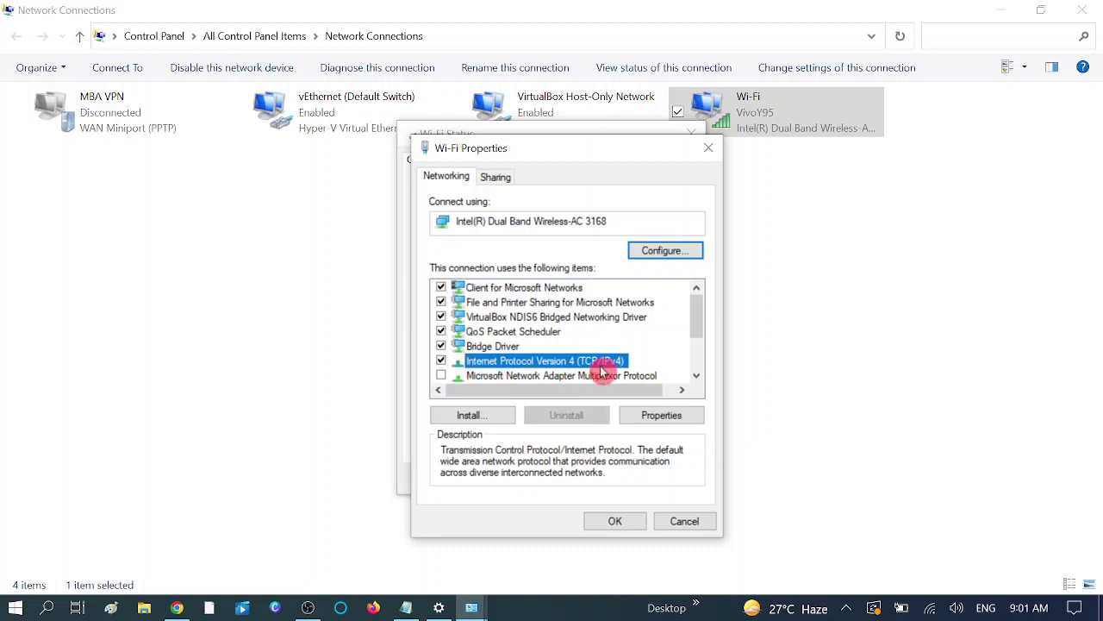
pyautogui.click(661, 415)
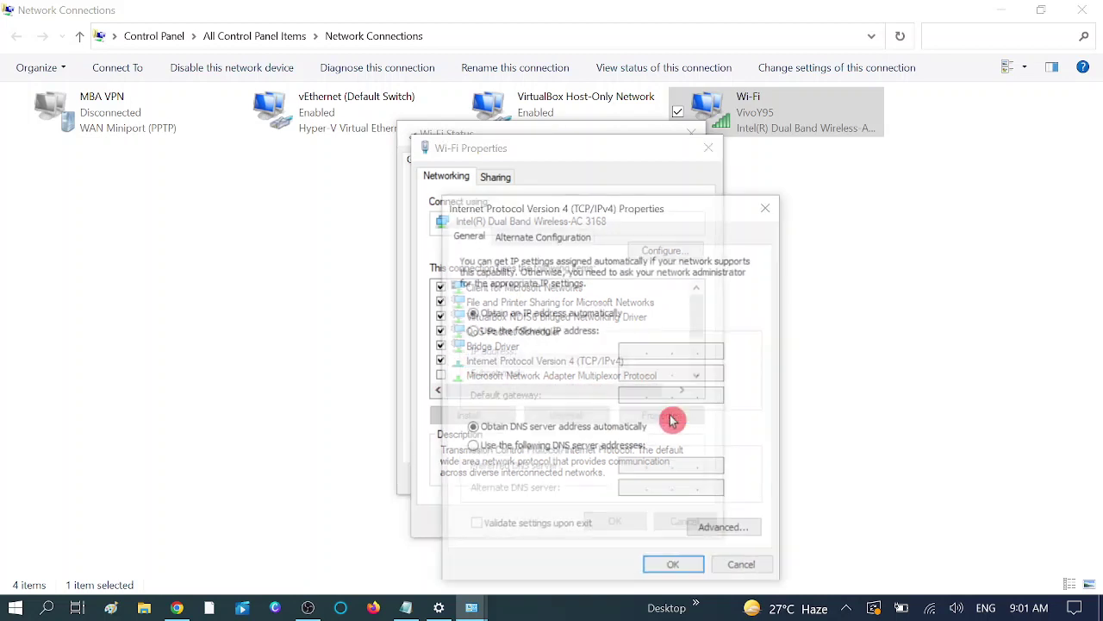
pyautogui.moveTo(693, 213); pyautogui.dragTo(712, 126)
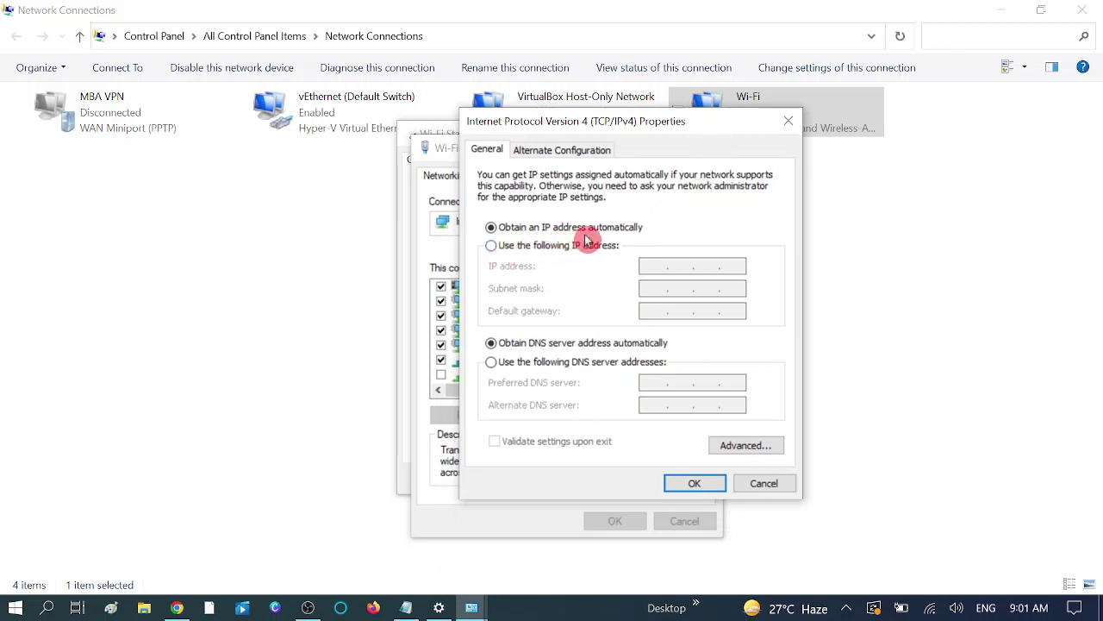
# Step: Set the Wi-Fi adapter's IPv4 to obtain the IP address and DNS server address automatically, and close its dialogs
pyautogui.click(508, 249)
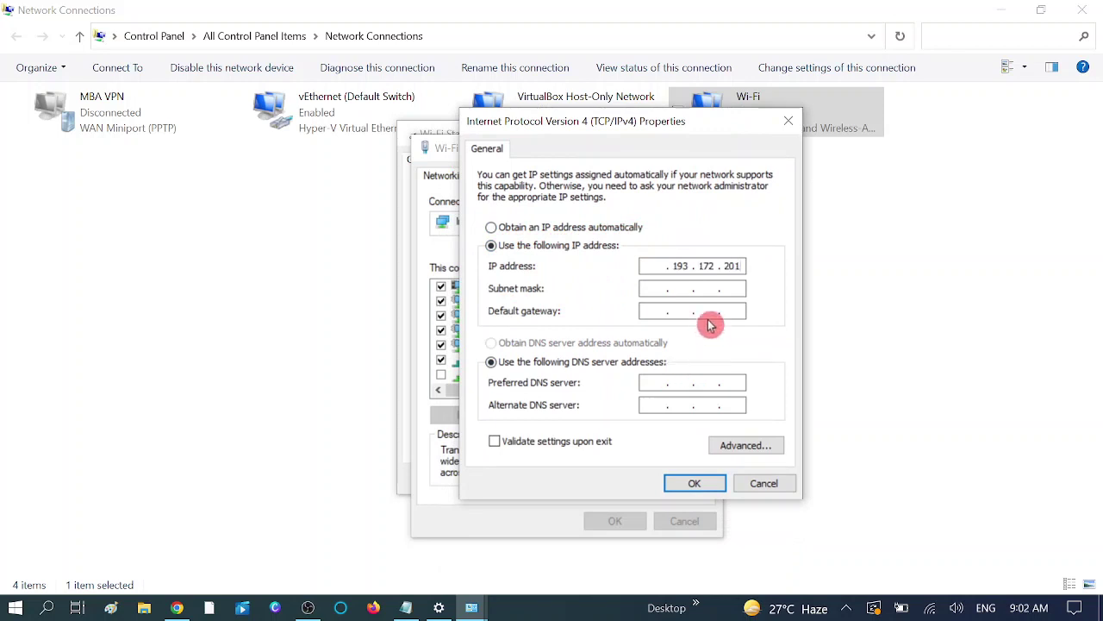
pyautogui.click(506, 232)
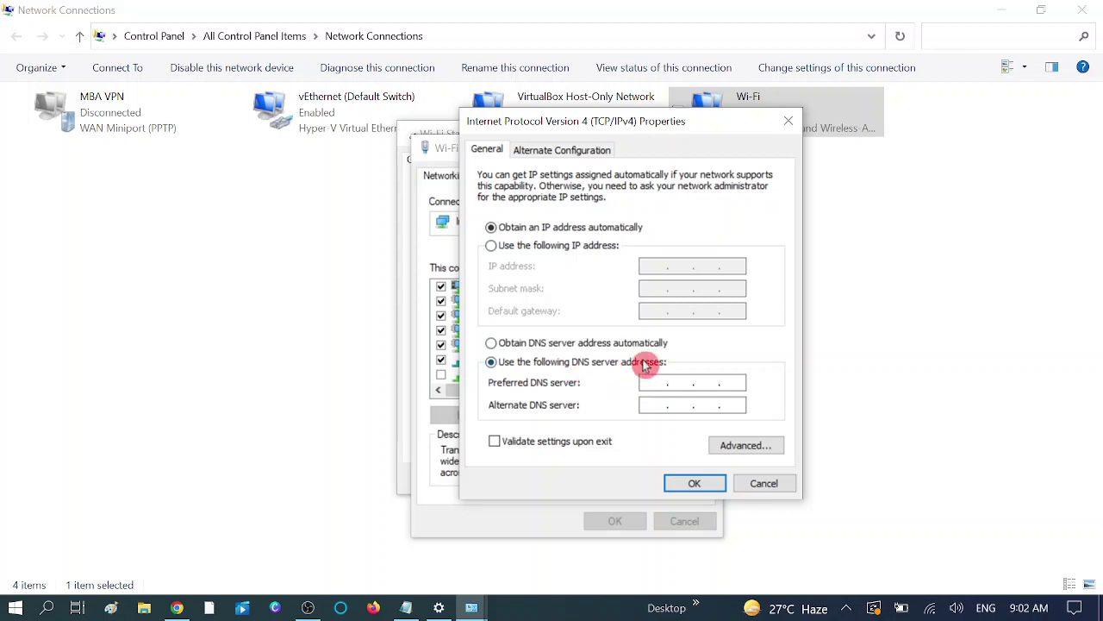
pyautogui.click(539, 344)
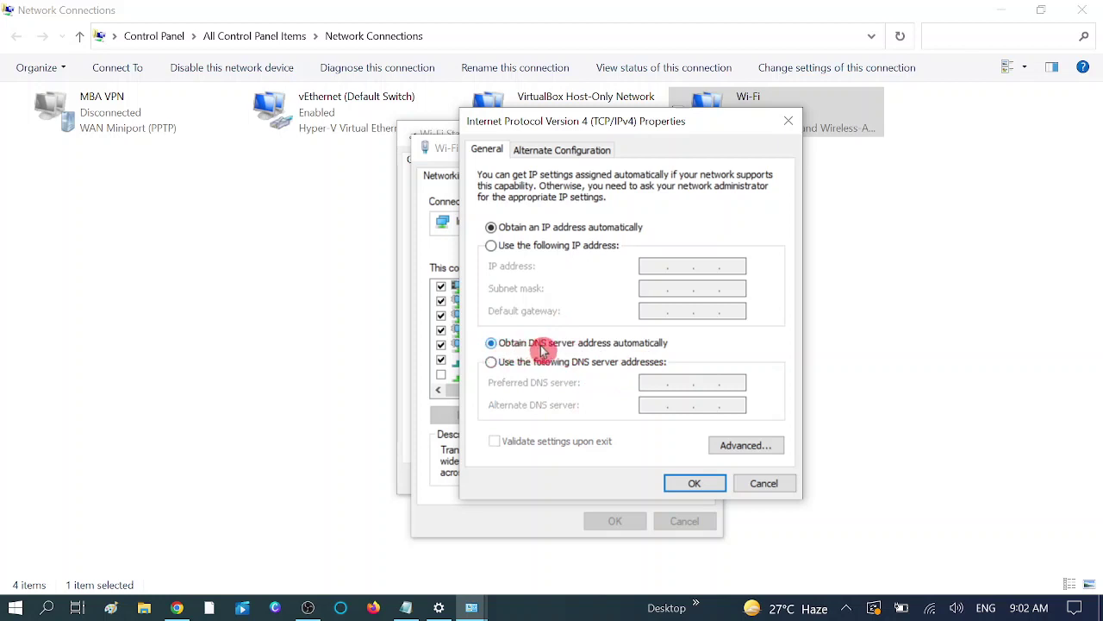
pyautogui.click(695, 484)
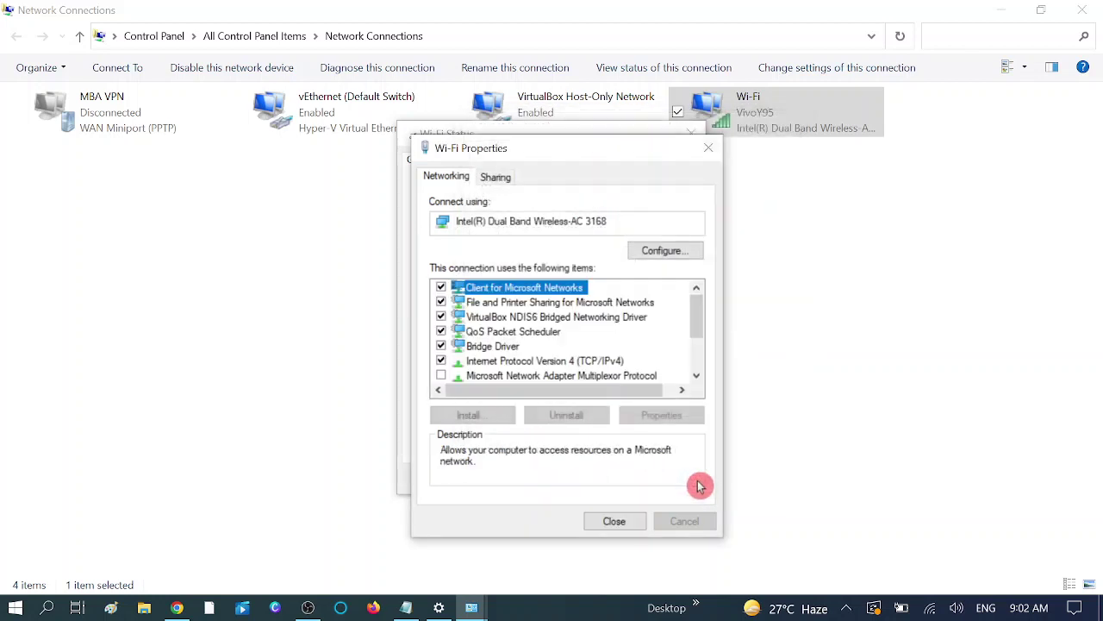
pyautogui.click(615, 523)
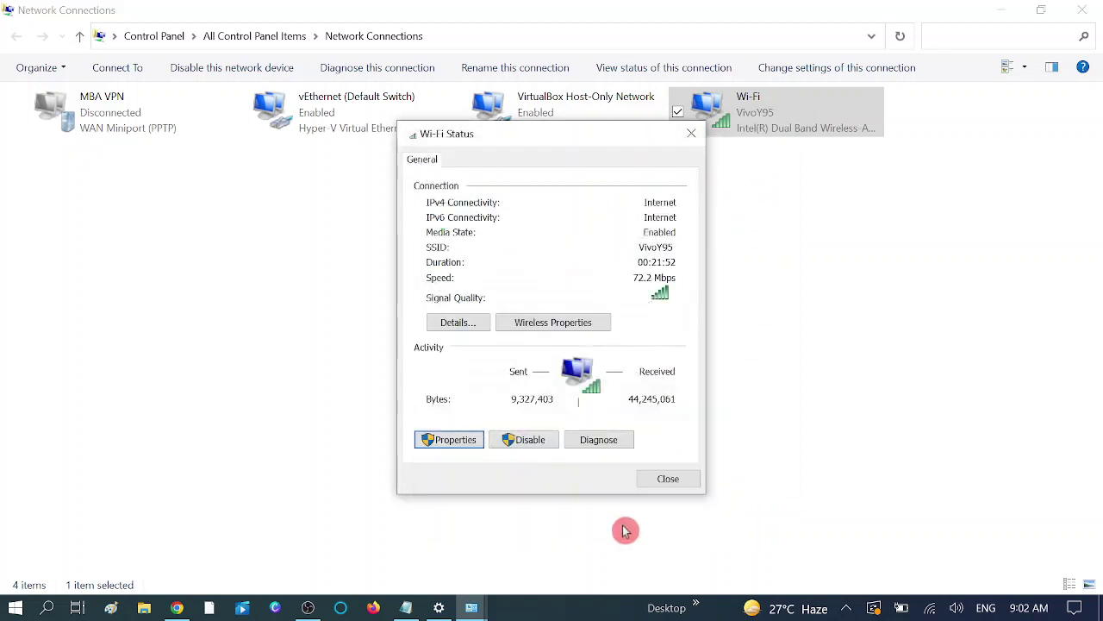
pyautogui.click(669, 479)
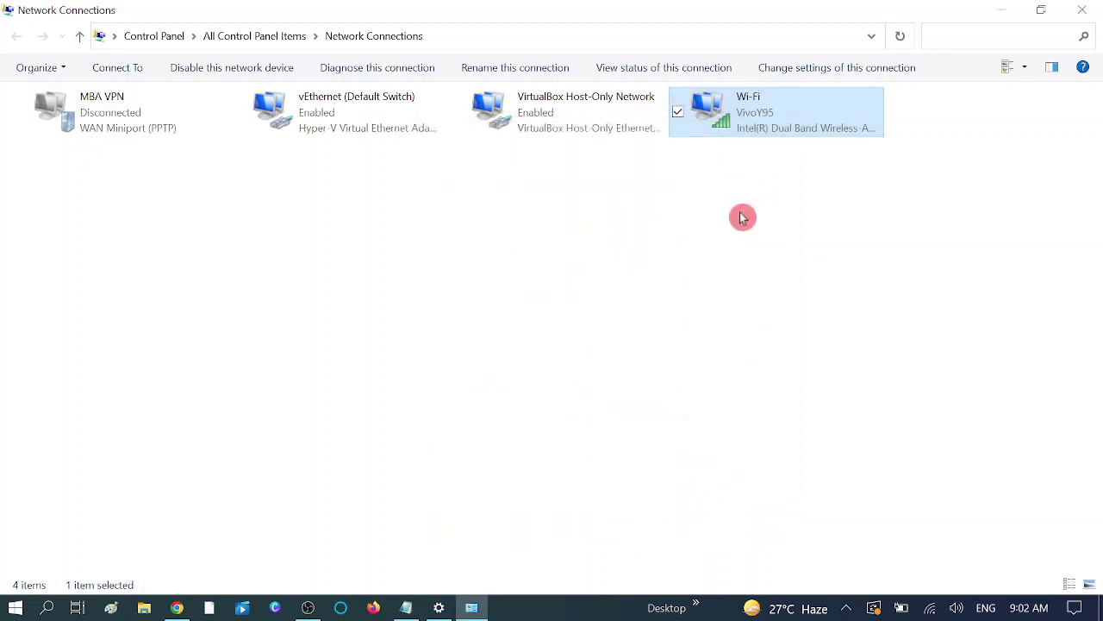
# Step: Disable the Wi-Fi network adapter
pyautogui.click(608, 136)
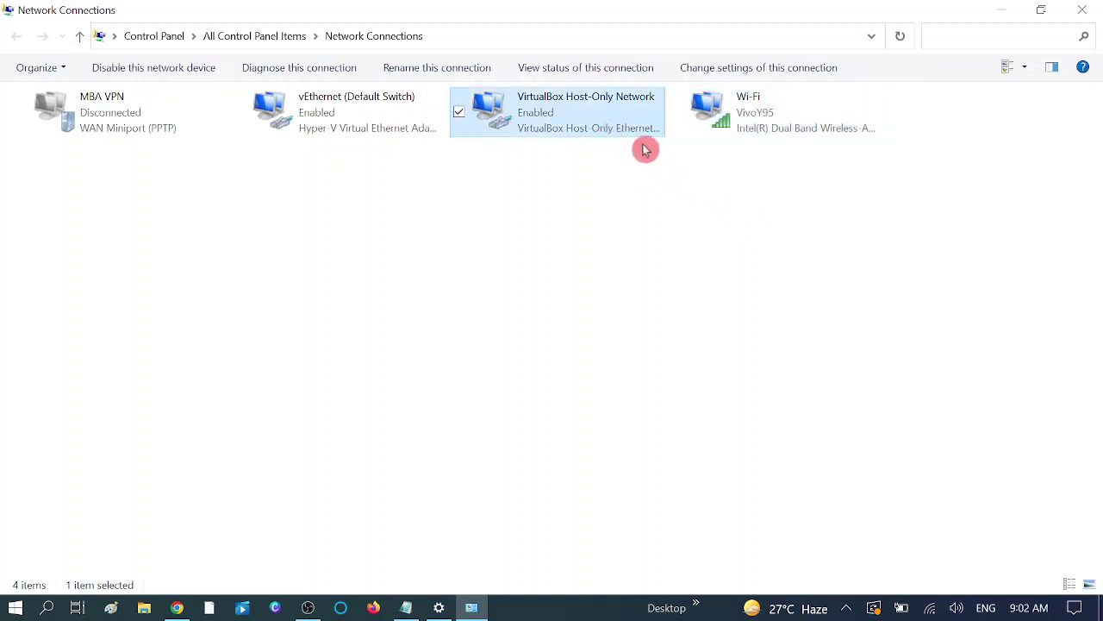
pyautogui.click(775, 130)
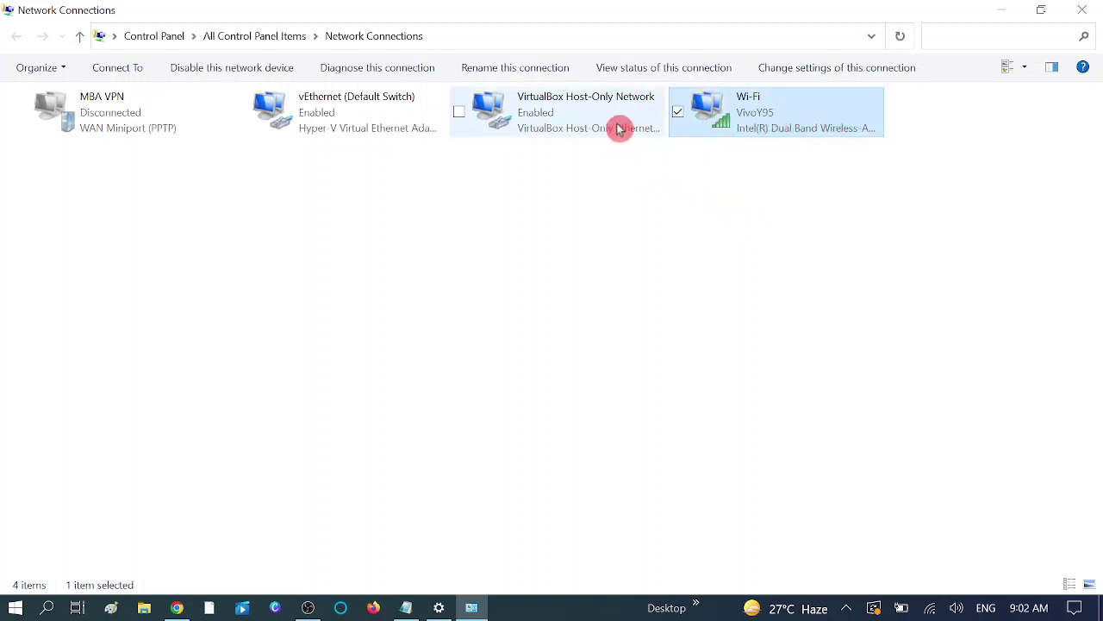
pyautogui.click(620, 129)
pyautogui.click(776, 124)
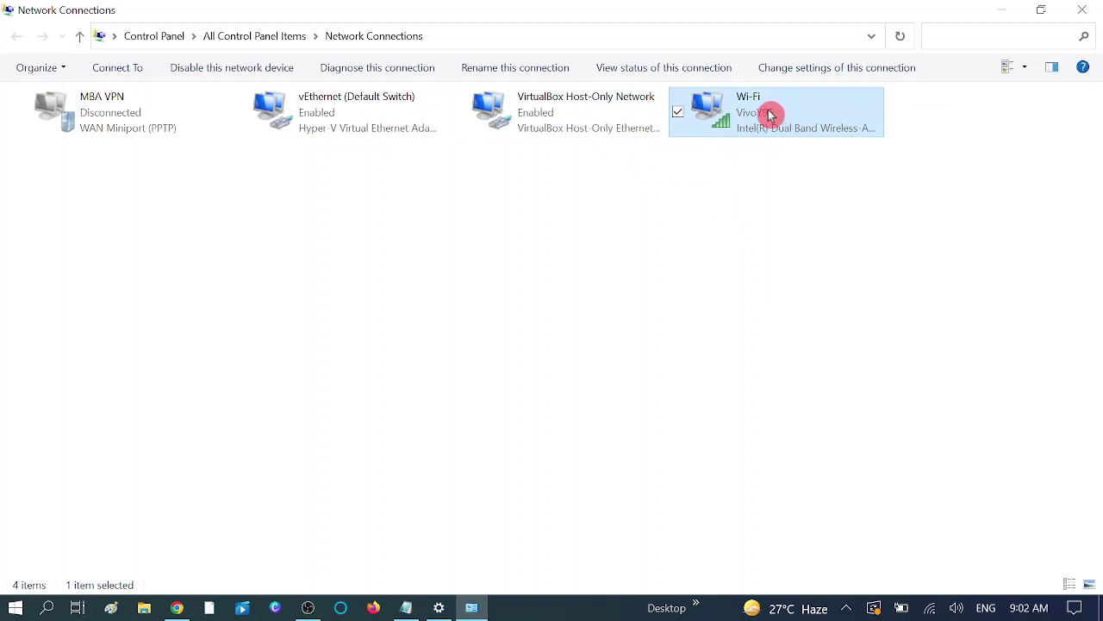
pyautogui.rightClick(770, 115)
pyautogui.click(814, 118)
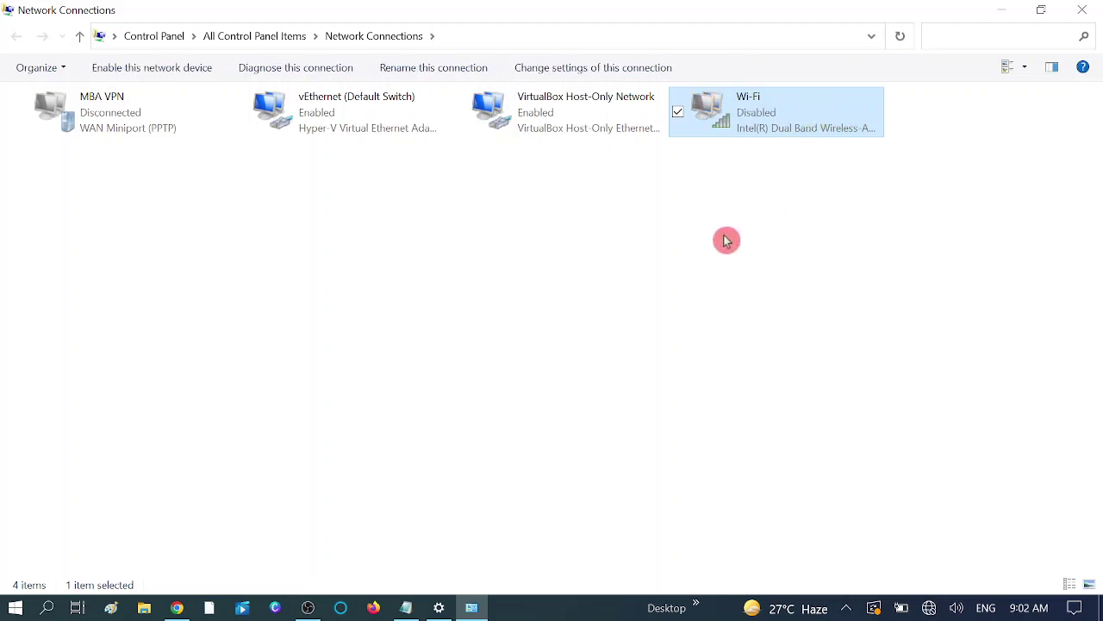
# Step: Enable the Wi-Fi network adapter again and close the network connections window
pyautogui.click(623, 193)
pyautogui.click(763, 110)
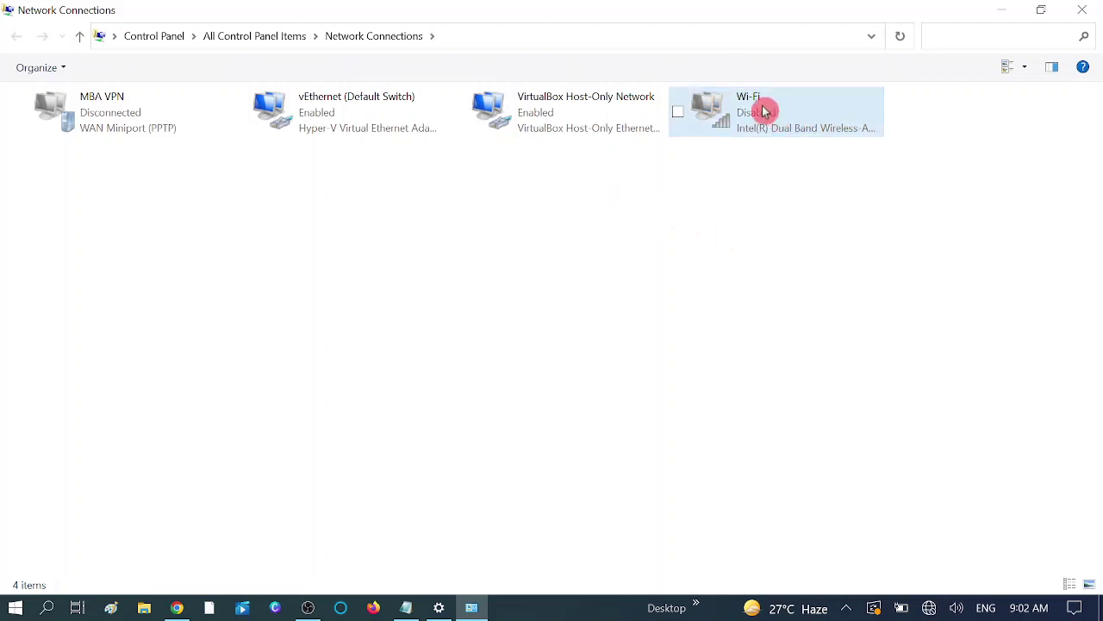
pyautogui.rightClick(763, 110)
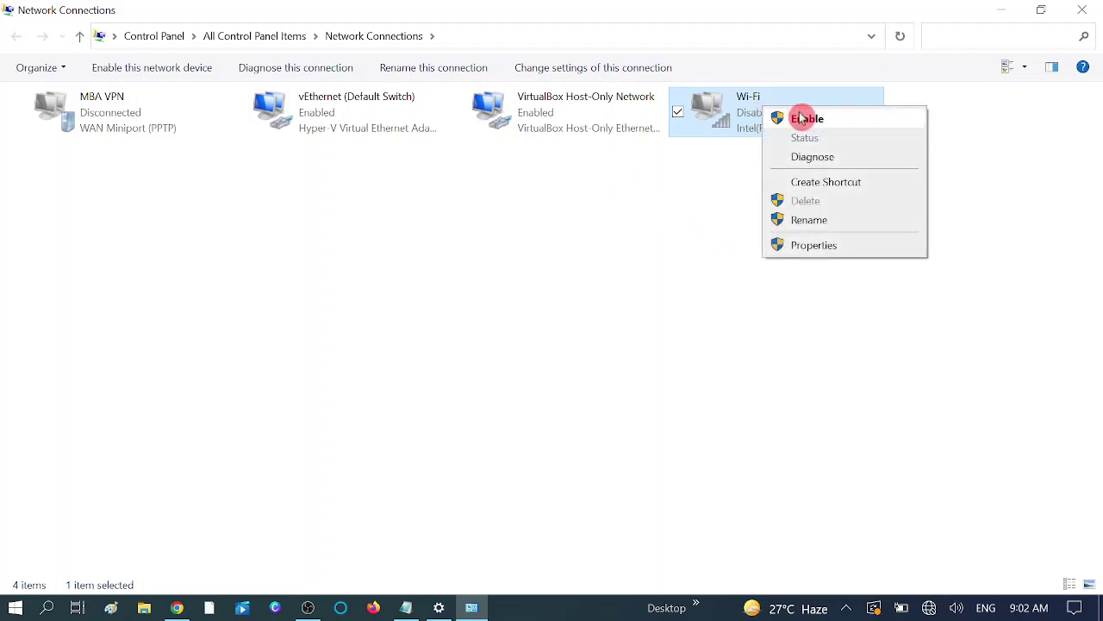
pyautogui.click(801, 115)
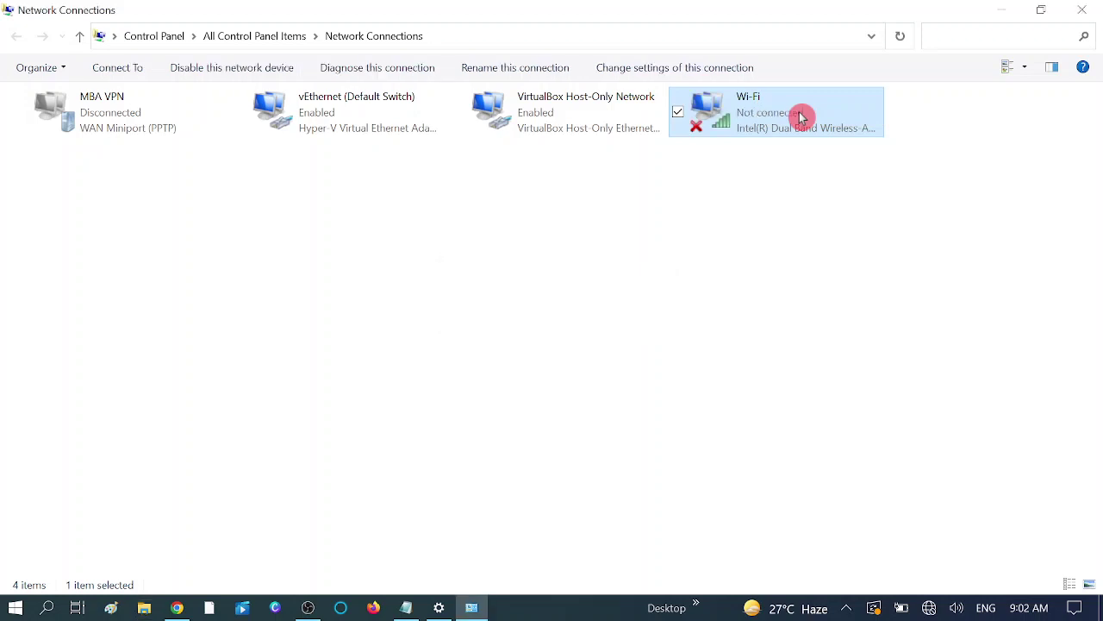
pyautogui.click(750, 196)
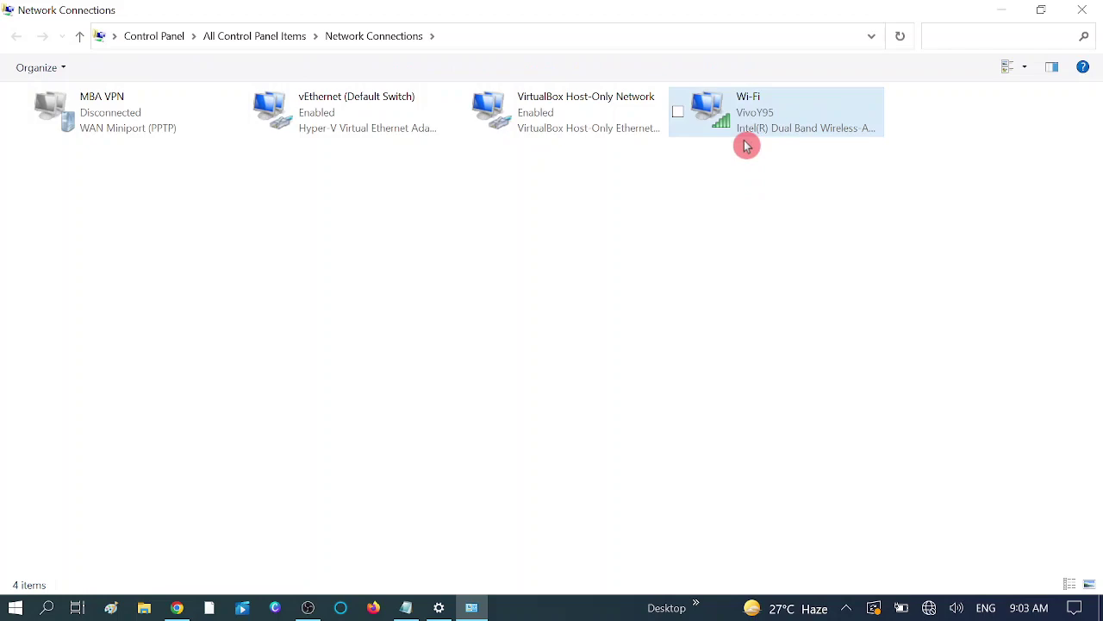
pyautogui.hotkey('alt', 'F4')
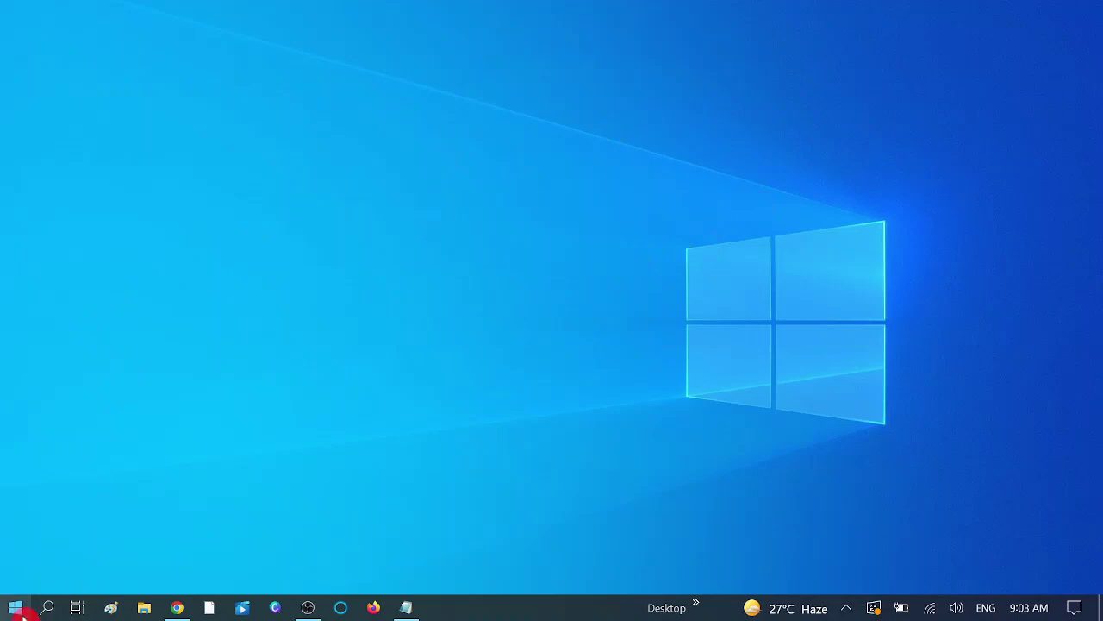
# Step: Launch the network troubleshooter from the advanced network settings on the Network & Internet status page
pyautogui.click(20, 610)
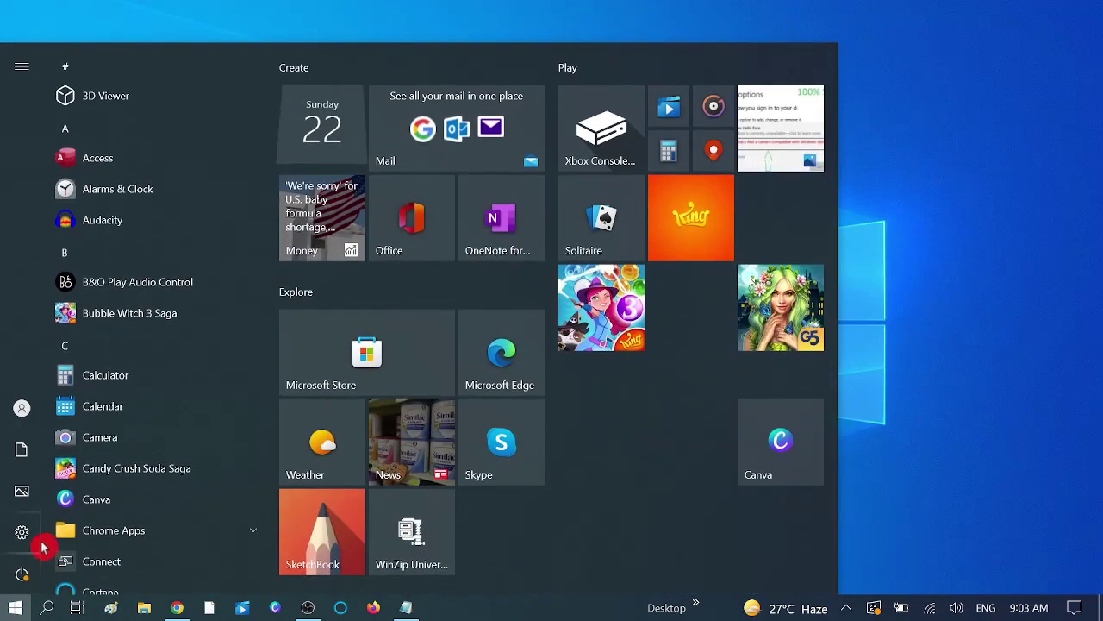
pyautogui.click(25, 539)
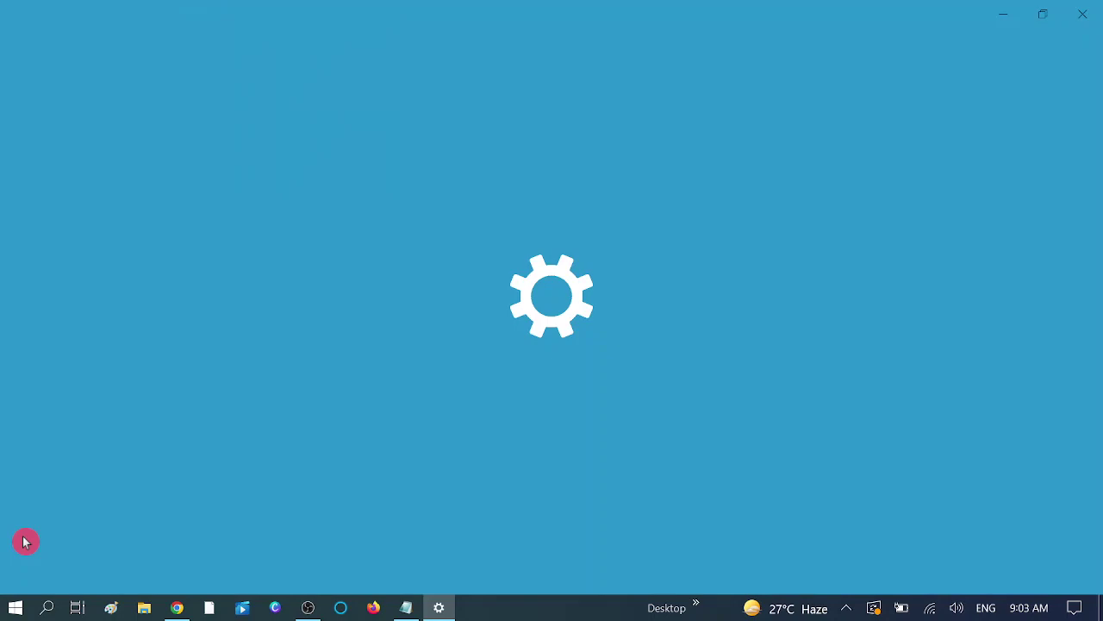
pyautogui.scroll(-1, 413, 512)
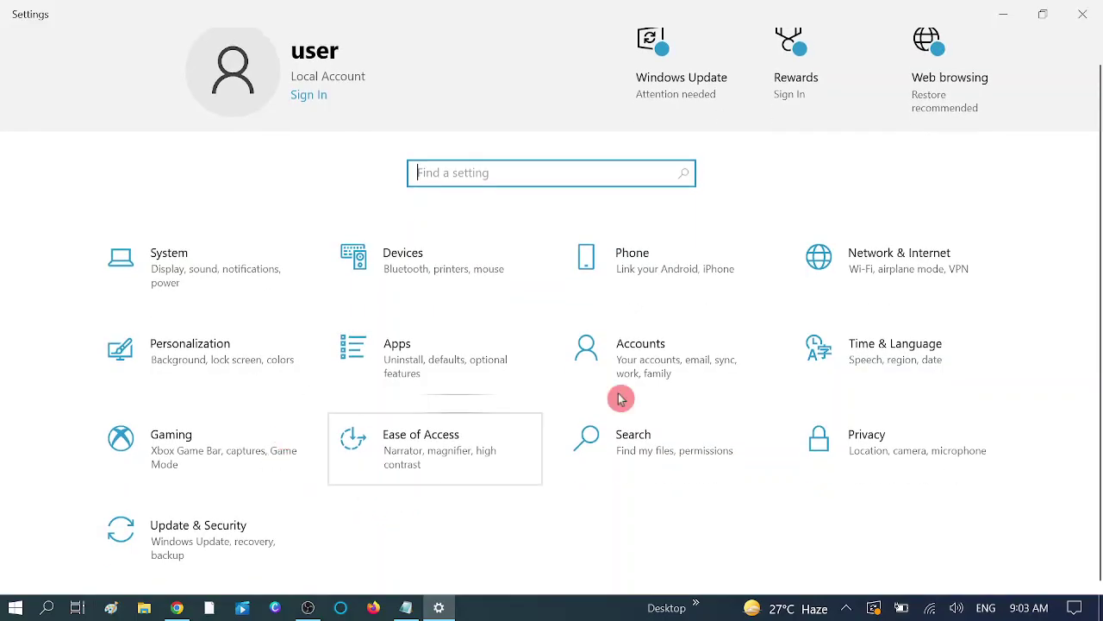
pyautogui.click(911, 267)
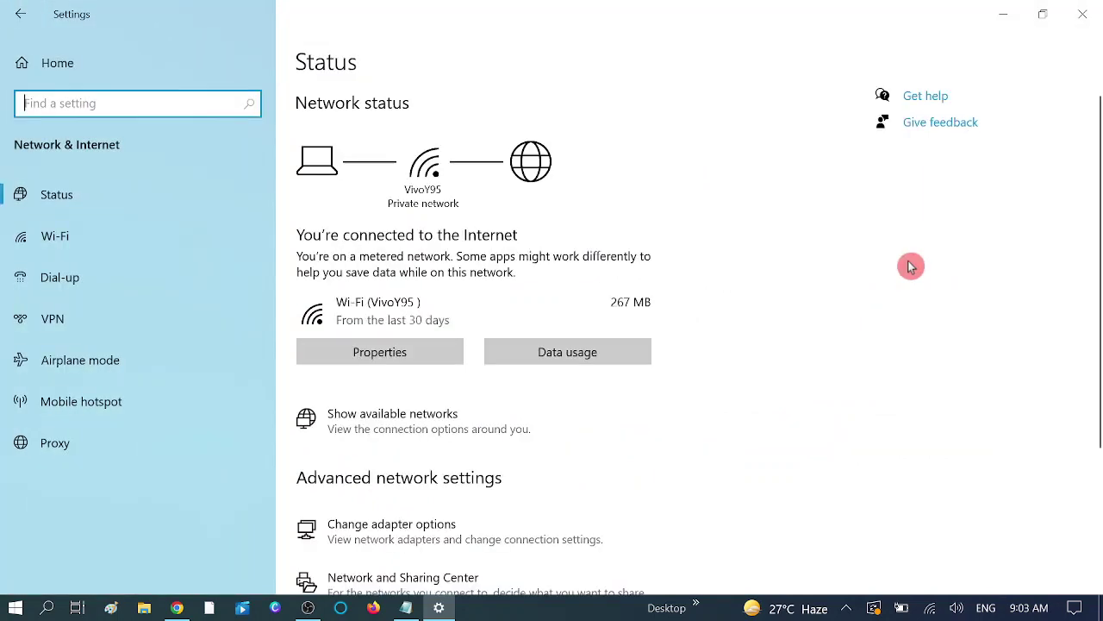
pyautogui.scroll(-3, 756, 466)
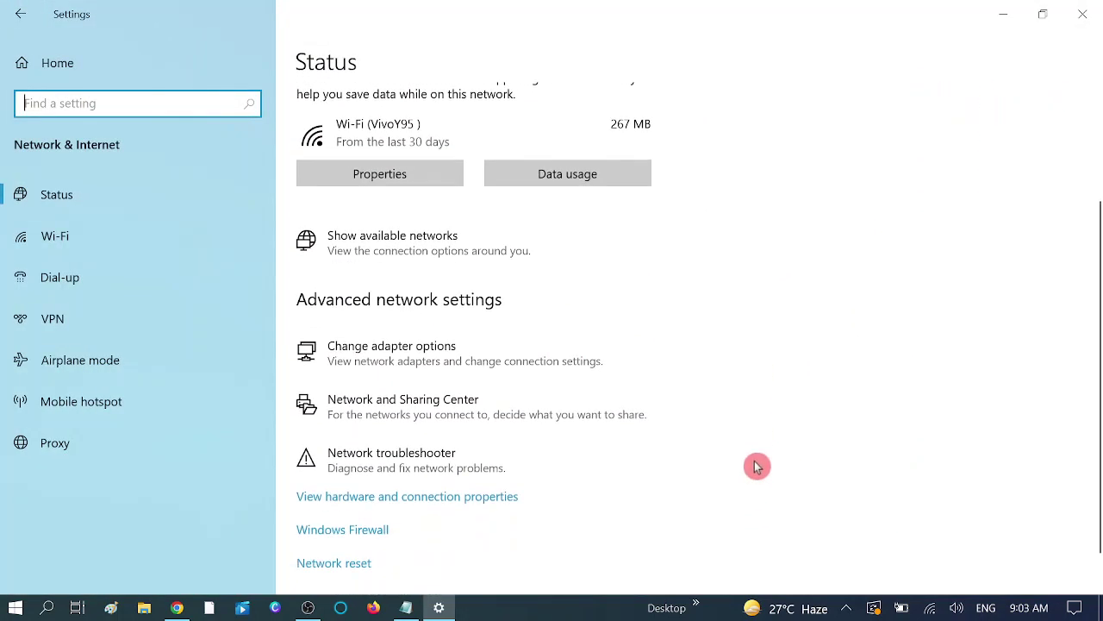
pyautogui.scroll(-1, 755, 466)
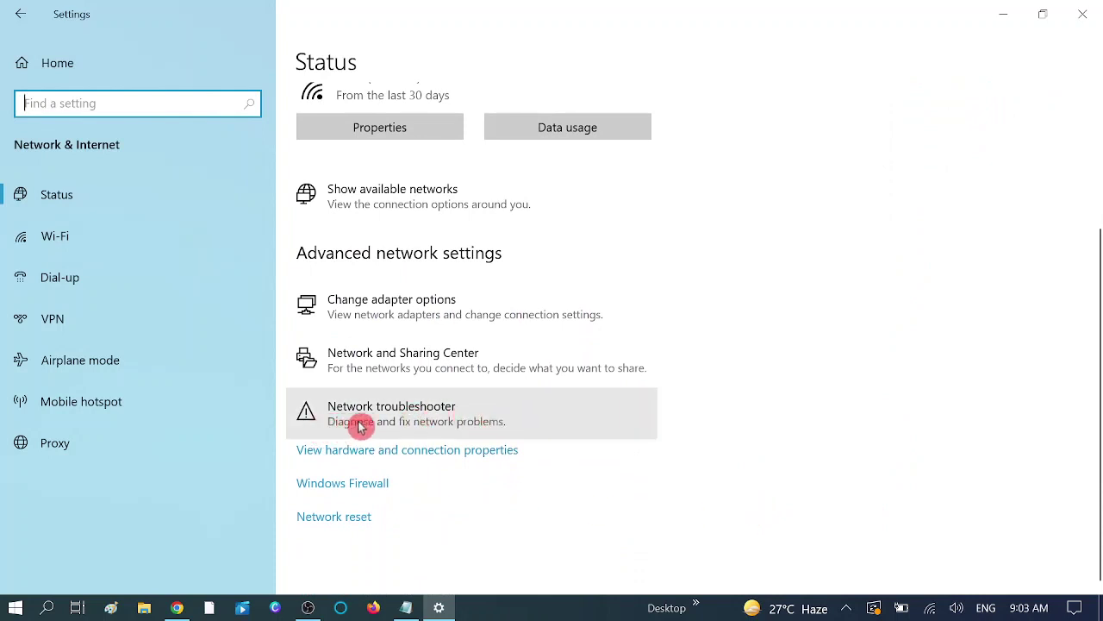
pyautogui.click(453, 423)
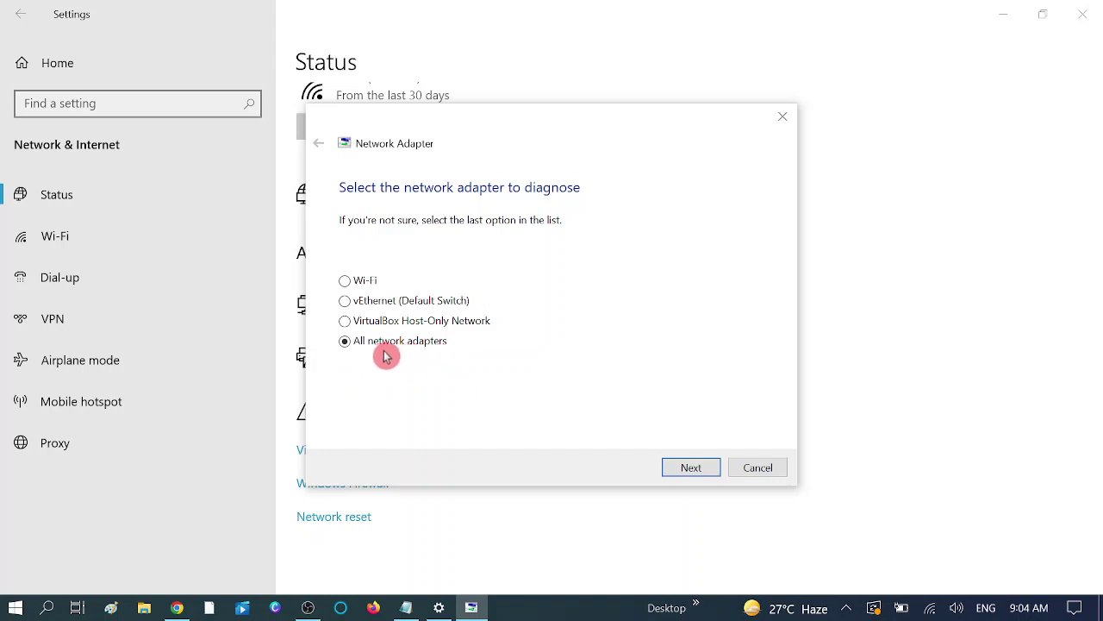
# Step: Diagnose all network adapters, choosing a different problem and troubleshooting the workplace connection using DirectAccess
pyautogui.click(690, 468)
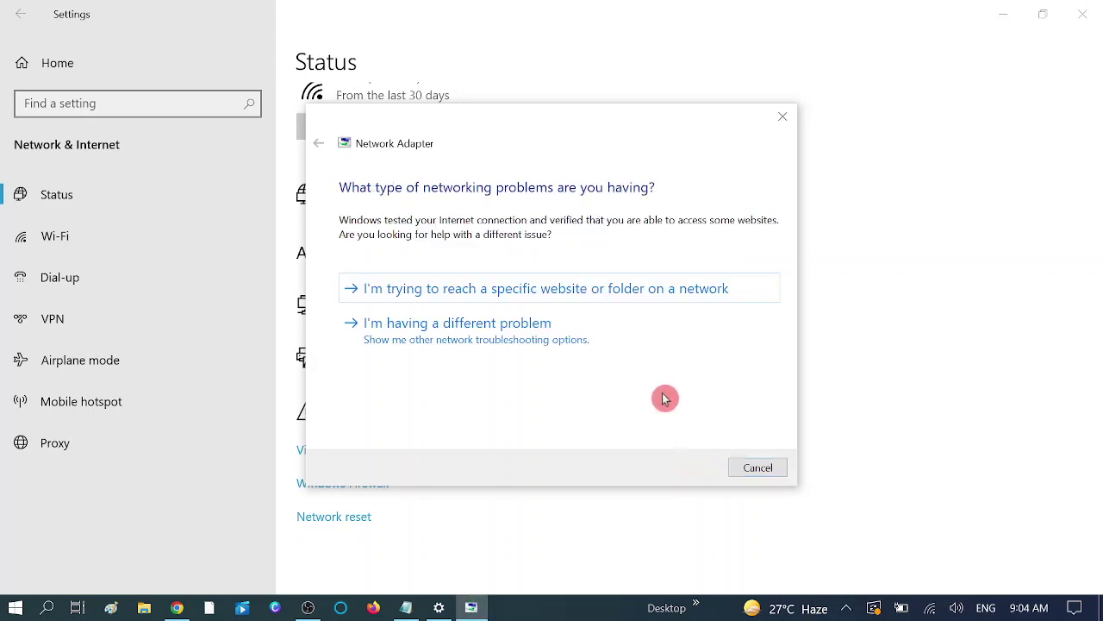
pyautogui.click(515, 336)
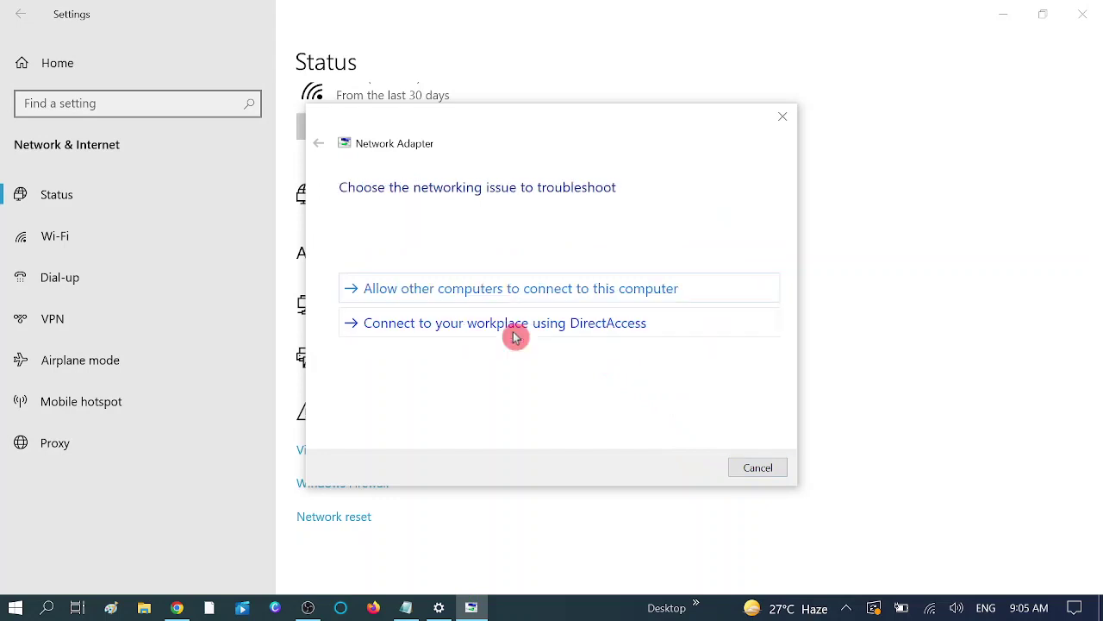
pyautogui.click(515, 336)
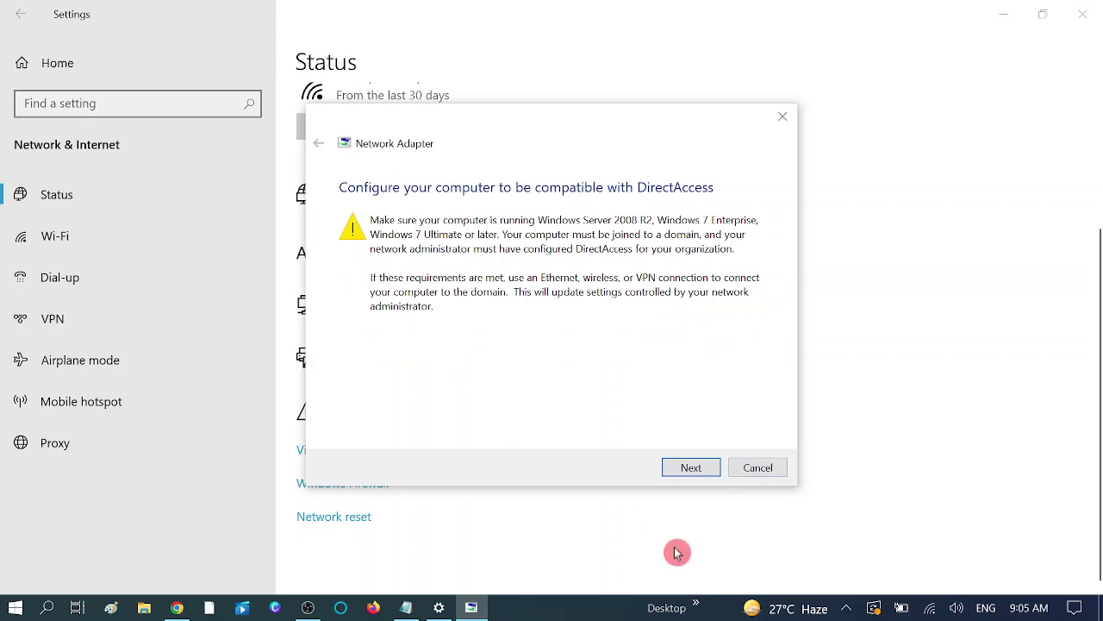
pyautogui.click(705, 473)
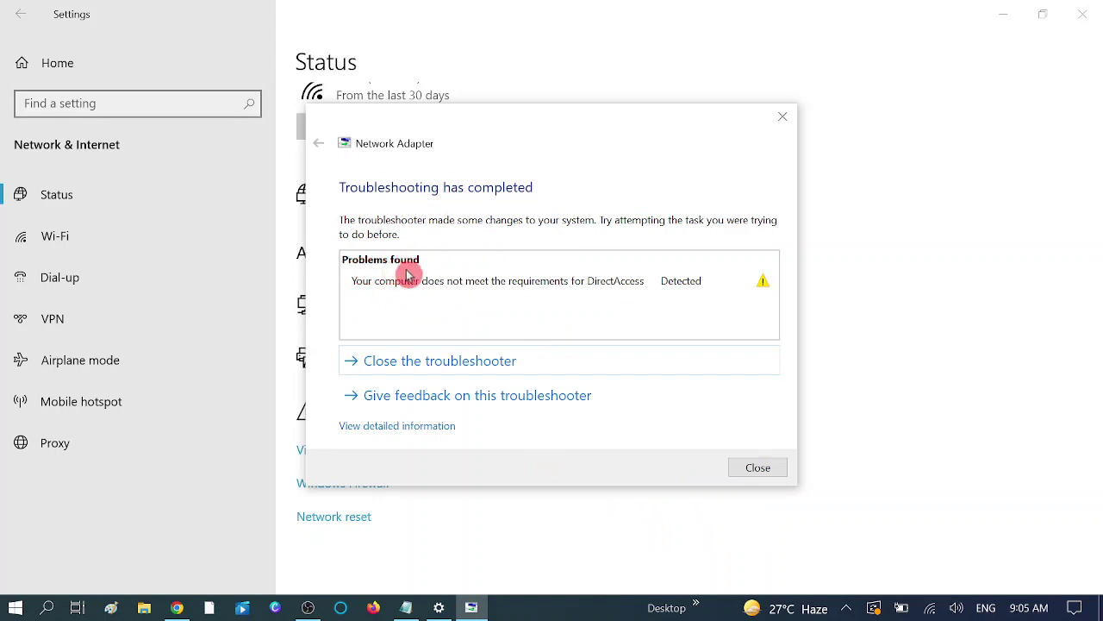
# Step: Close the completed network troubleshooter and the Settings window
pyautogui.moveTo(559, 289)
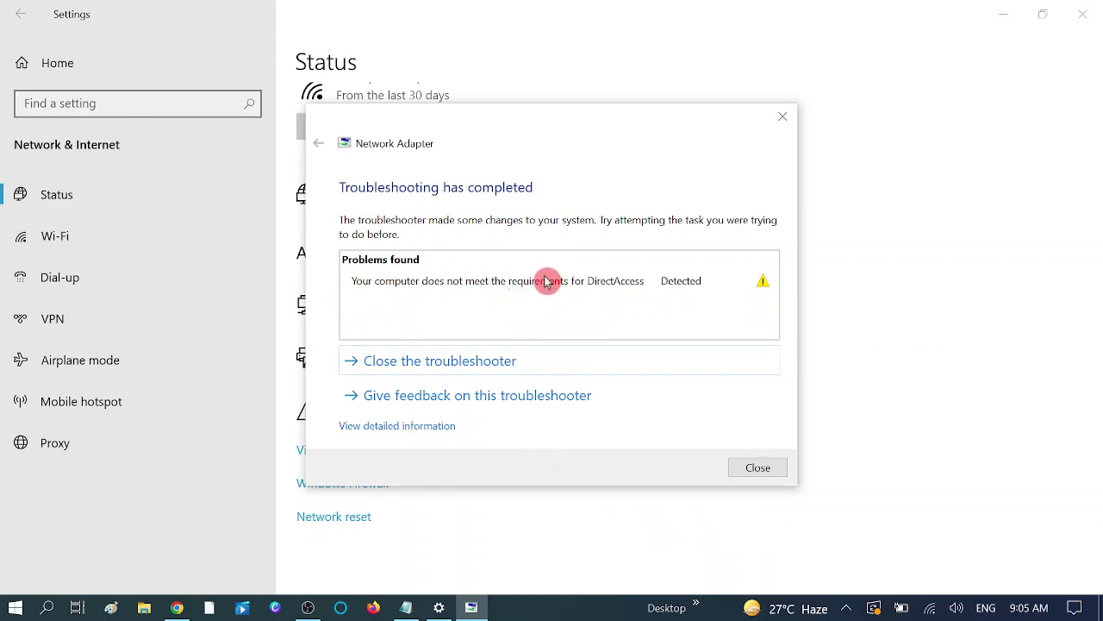
pyautogui.click(472, 365)
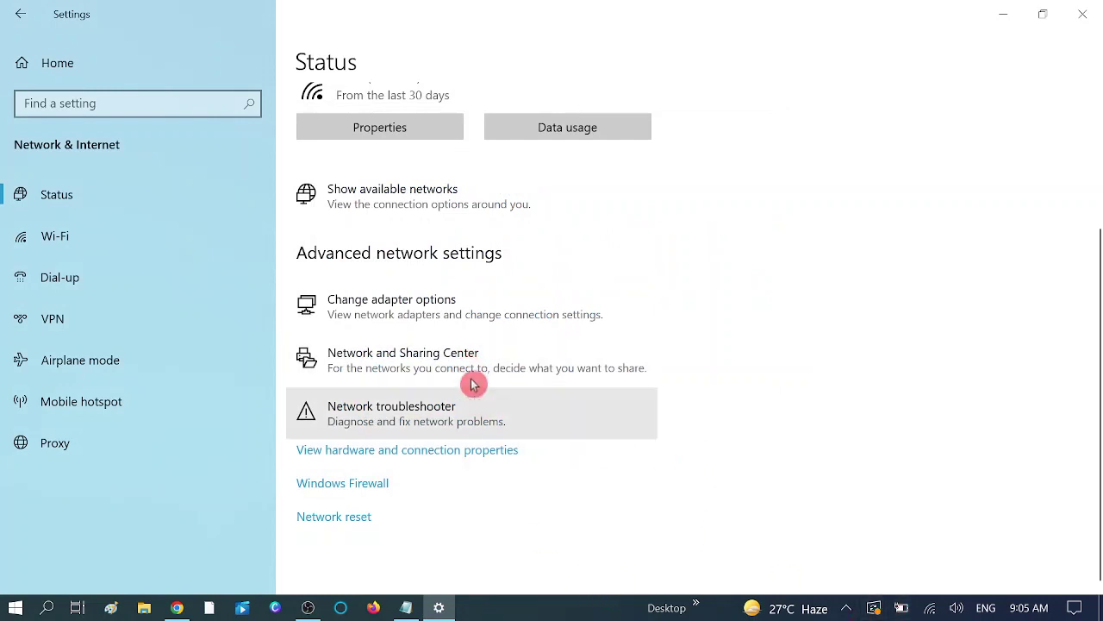
pyautogui.click(1083, 14)
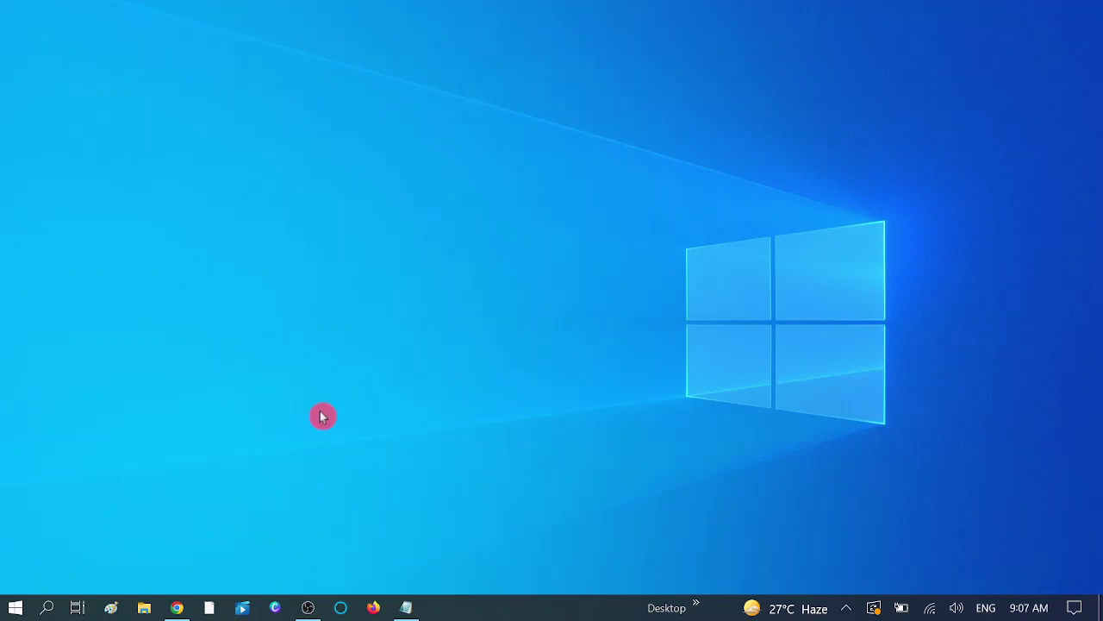
# Step: Open Device Manager and expand the Network adapters category
pyautogui.click(47, 608)
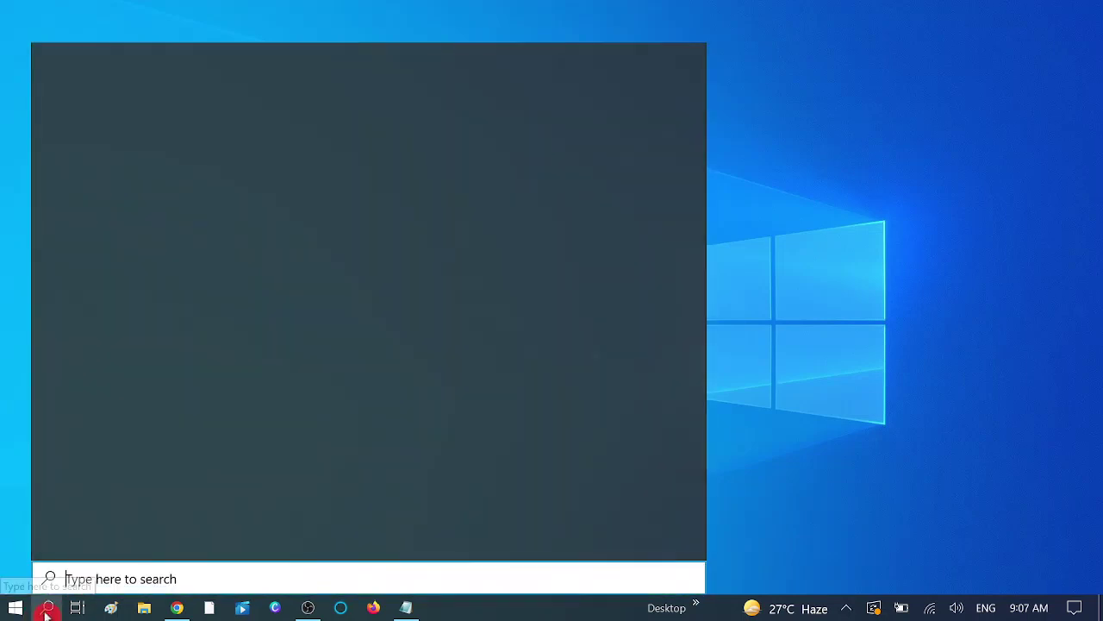
pyautogui.write('devi')
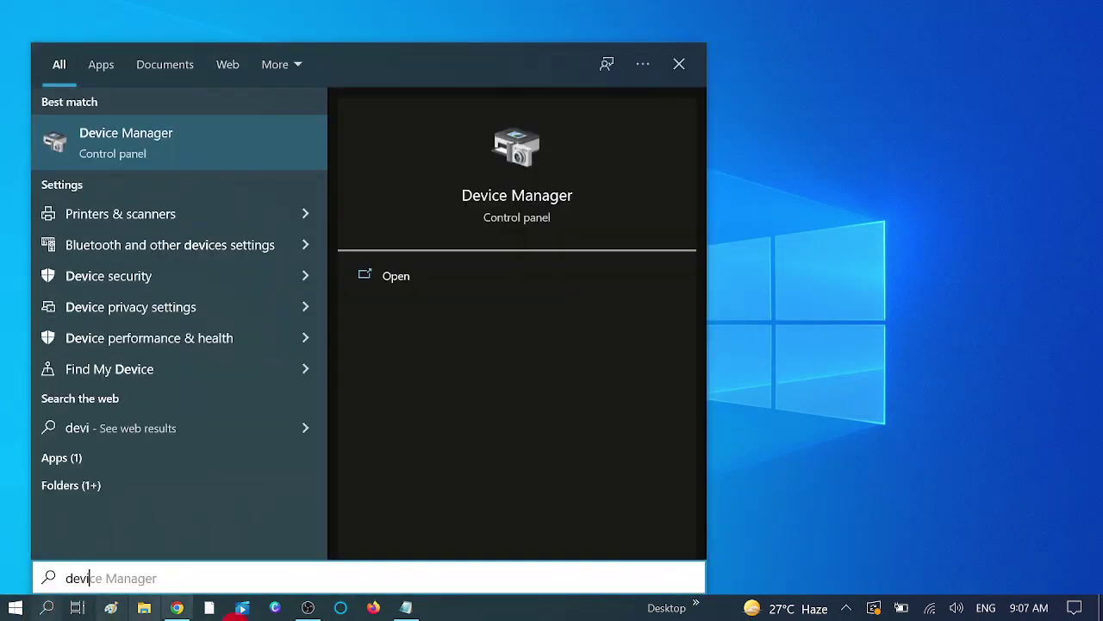
pyautogui.click(166, 142)
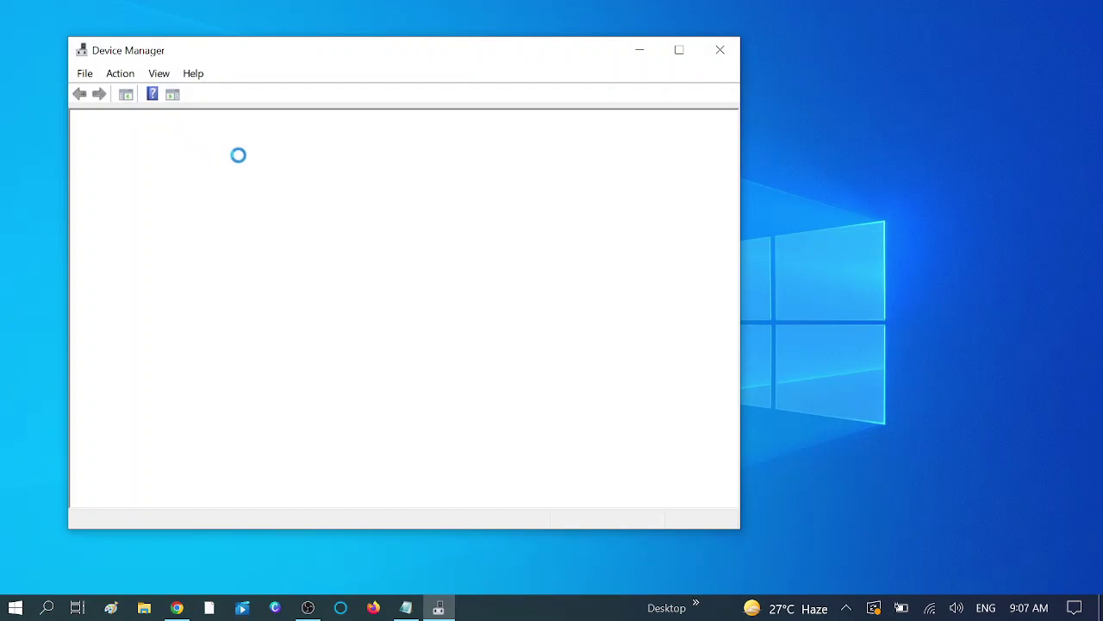
pyautogui.moveTo(349, 67); pyautogui.dragTo(519, 66)
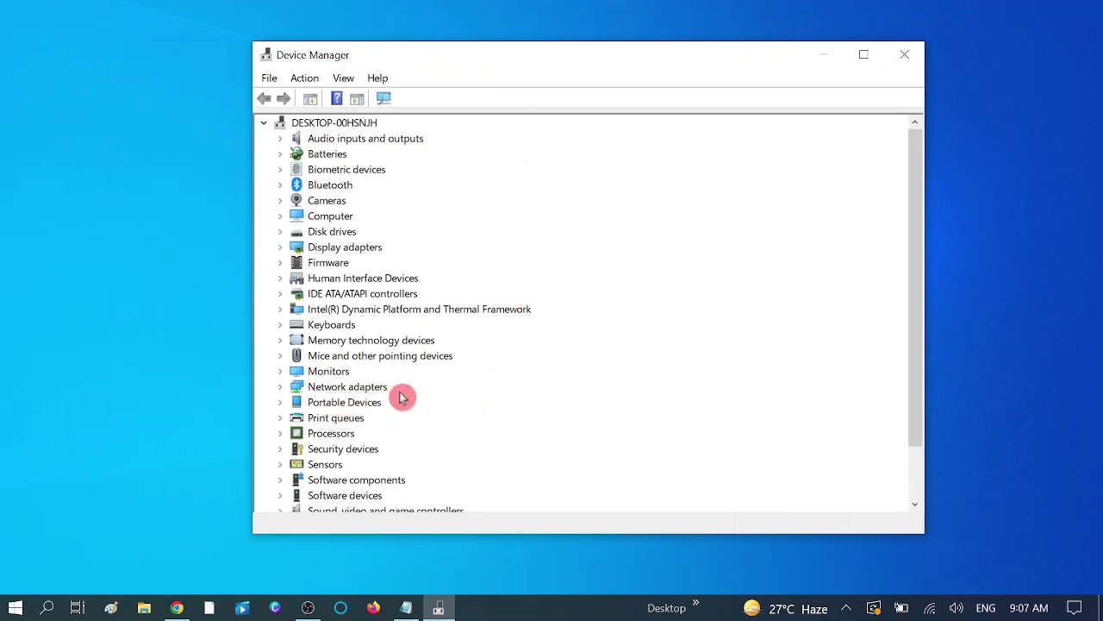
pyautogui.doubleClick(290, 388)
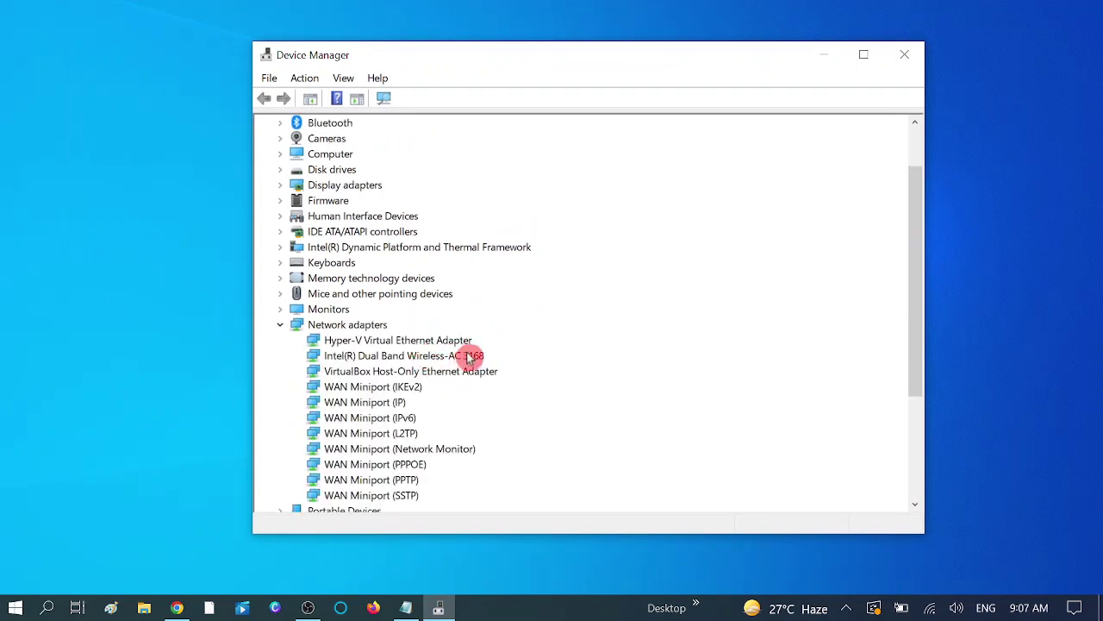
# Step: Start a manual driver update for the Intel(R) Dual Band Wireless-AC 3168 adapter, picking from the drivers available on the computer
pyautogui.click(379, 361)
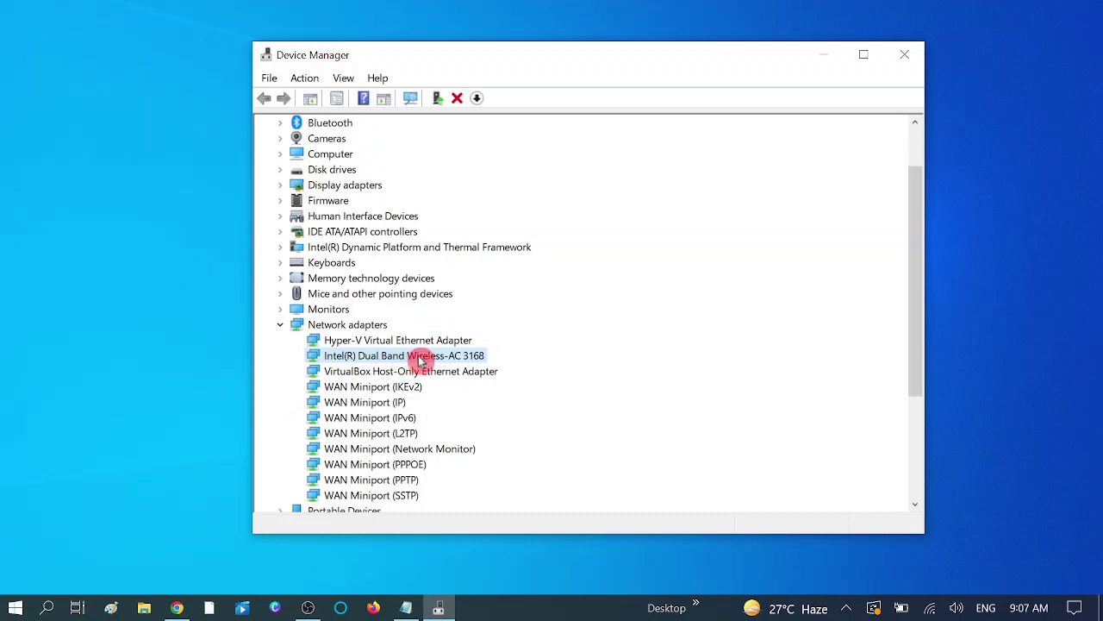
pyautogui.rightClick(398, 359)
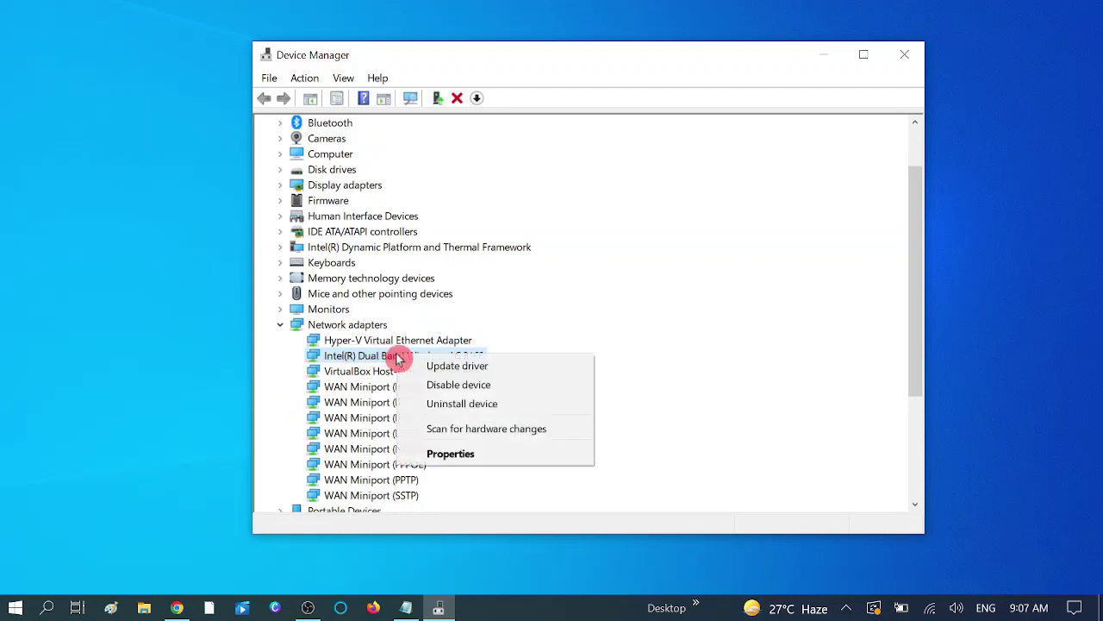
pyautogui.click(467, 367)
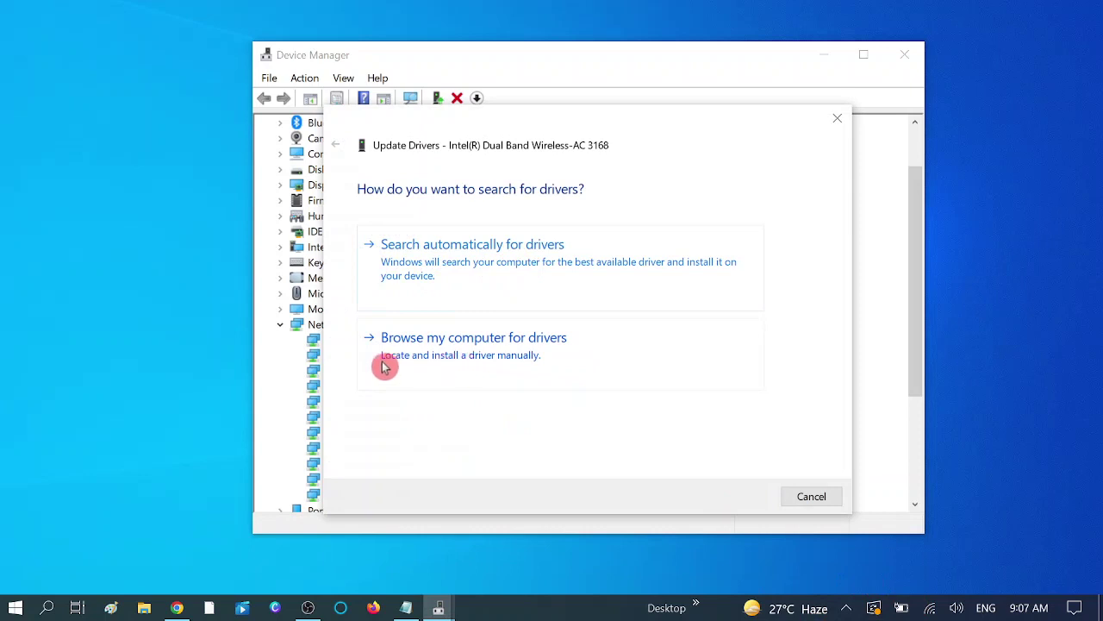
pyautogui.click(522, 354)
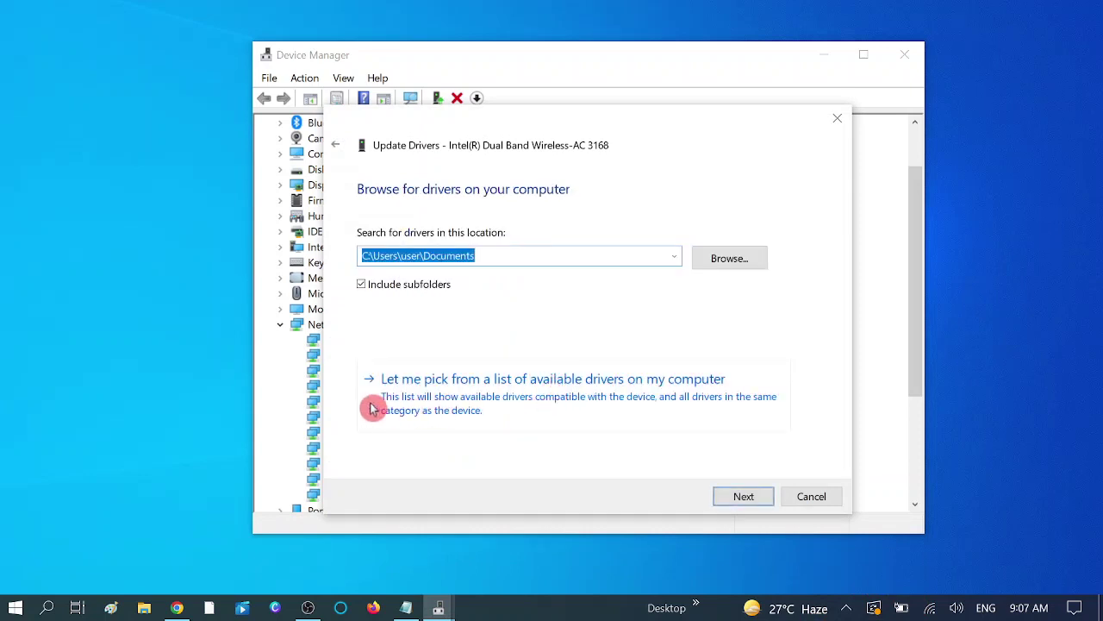
pyautogui.click(595, 396)
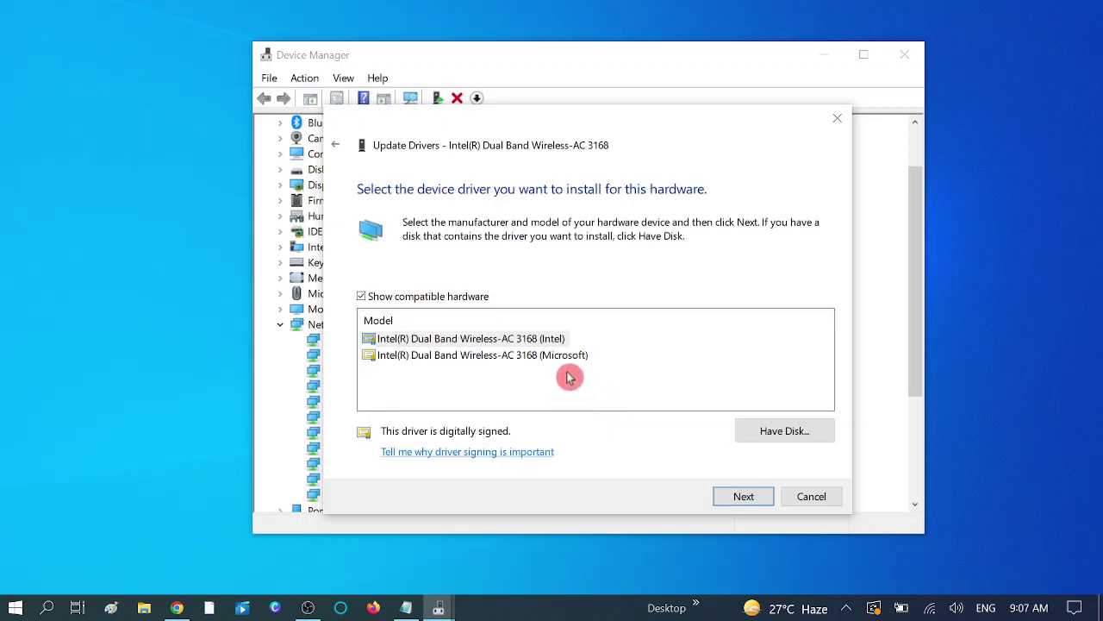
# Step: Install the Intel(R) Dual Band Wireless-AC 3168 (Intel) driver rather than the Microsoft version and close the update wizard
pyautogui.click(508, 339)
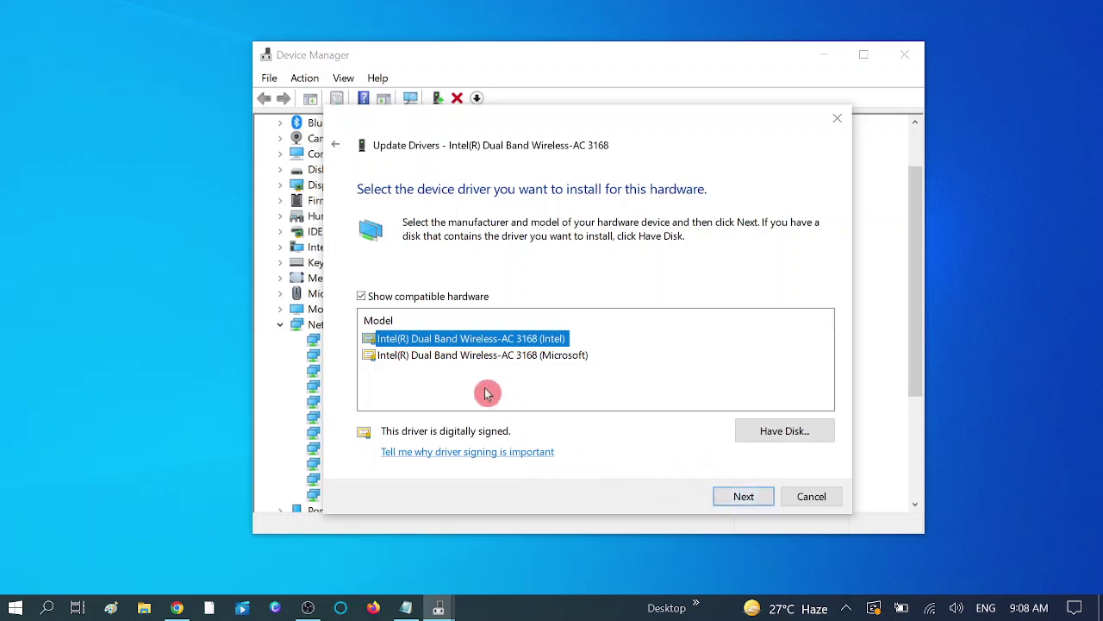
pyautogui.click(436, 358)
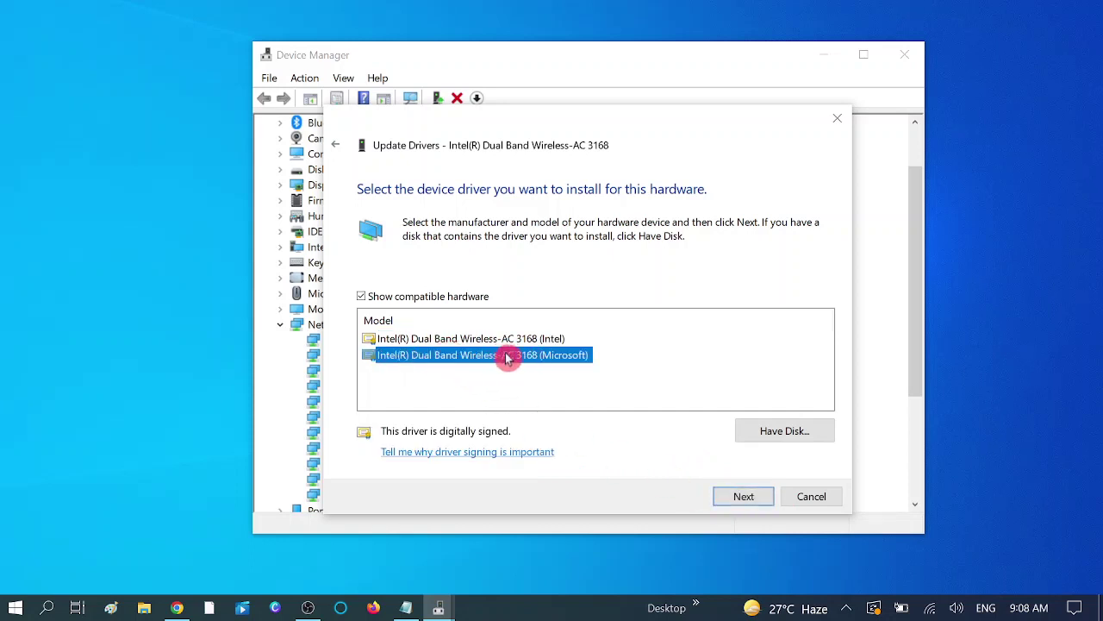
pyautogui.click(396, 341)
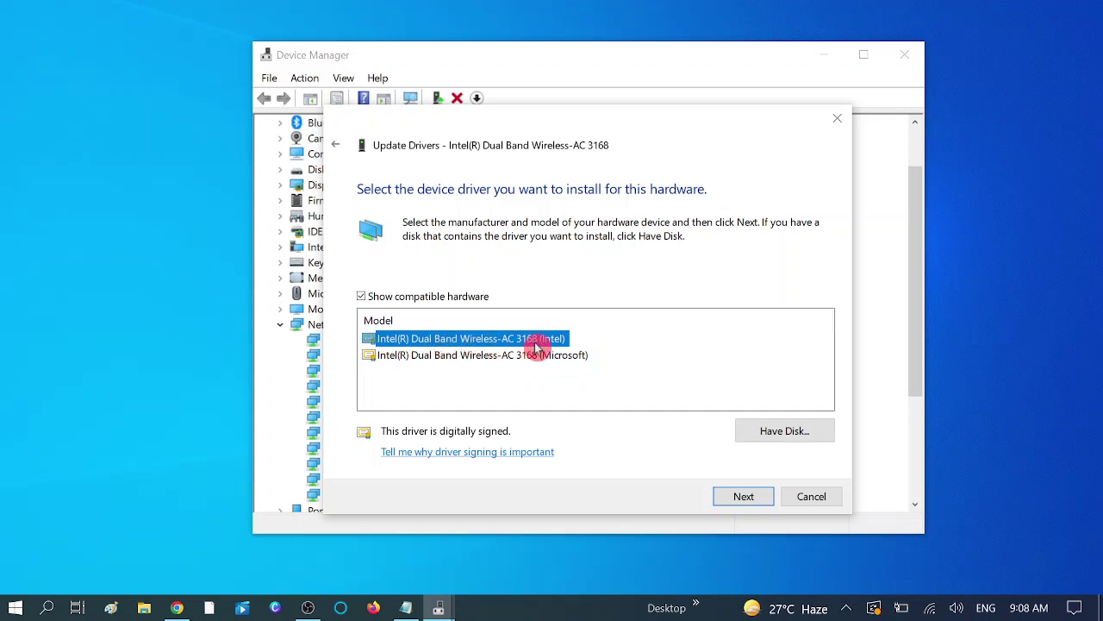
pyautogui.click(741, 497)
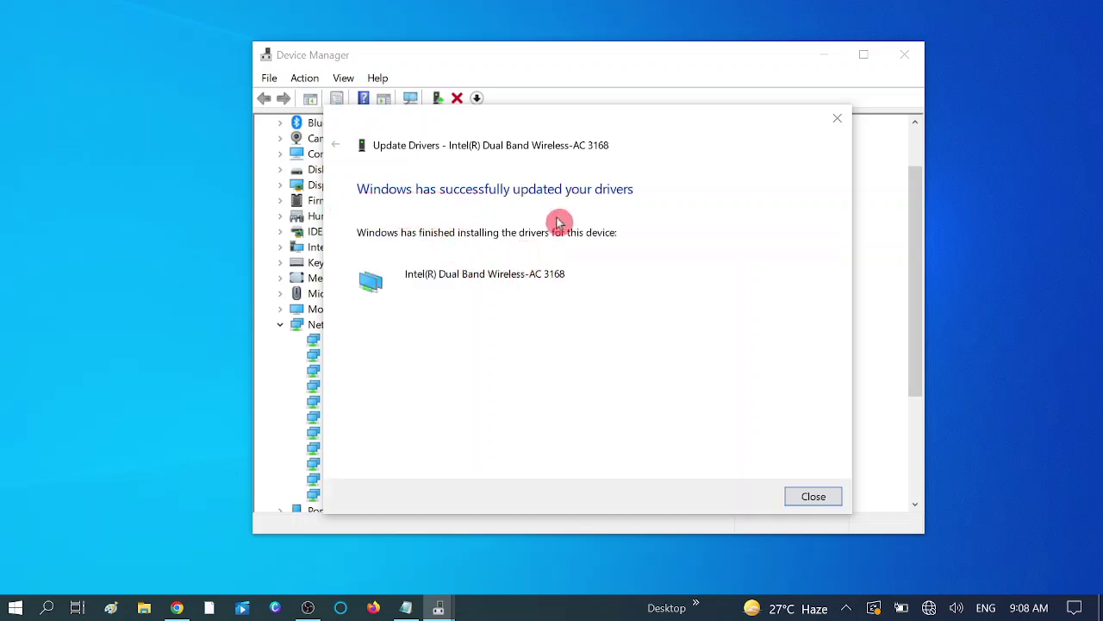
pyautogui.click(812, 498)
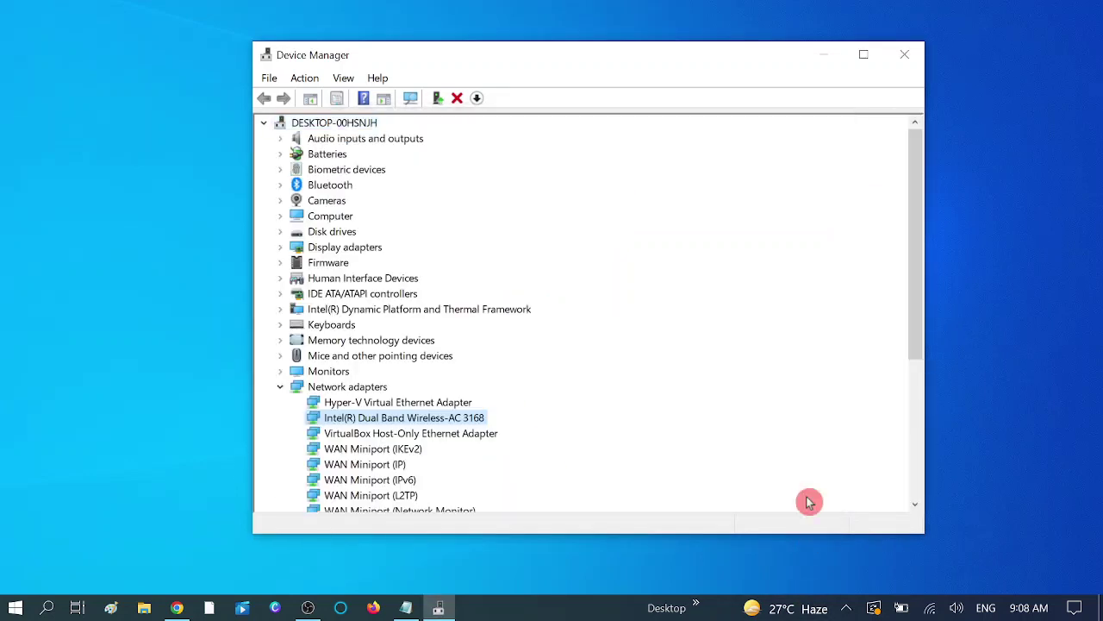
pyautogui.click(280, 324)
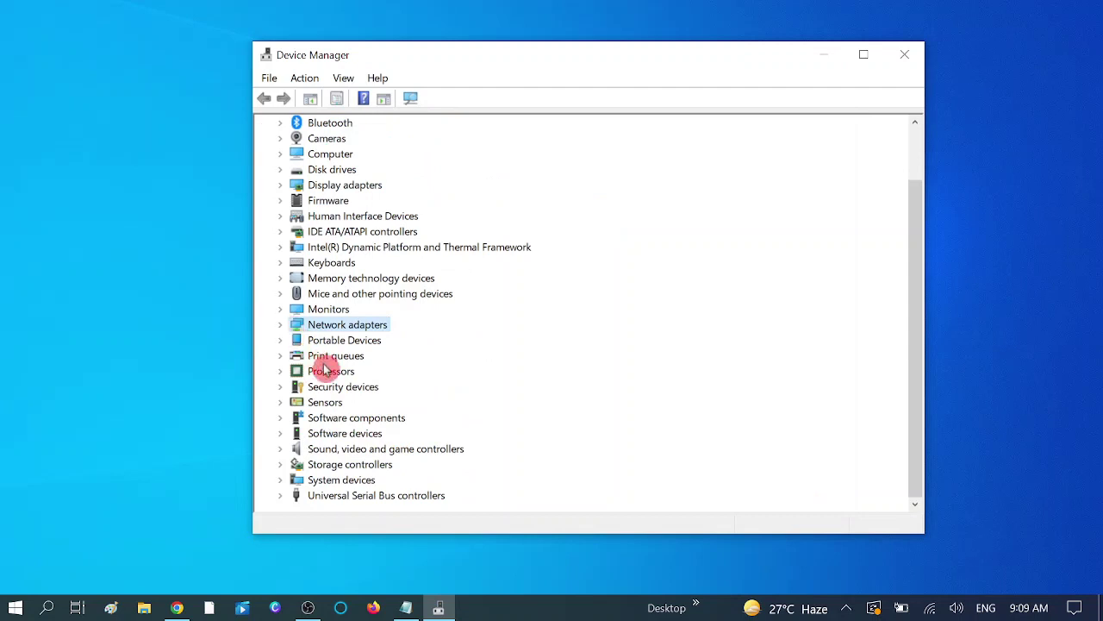
pyautogui.click(279, 325)
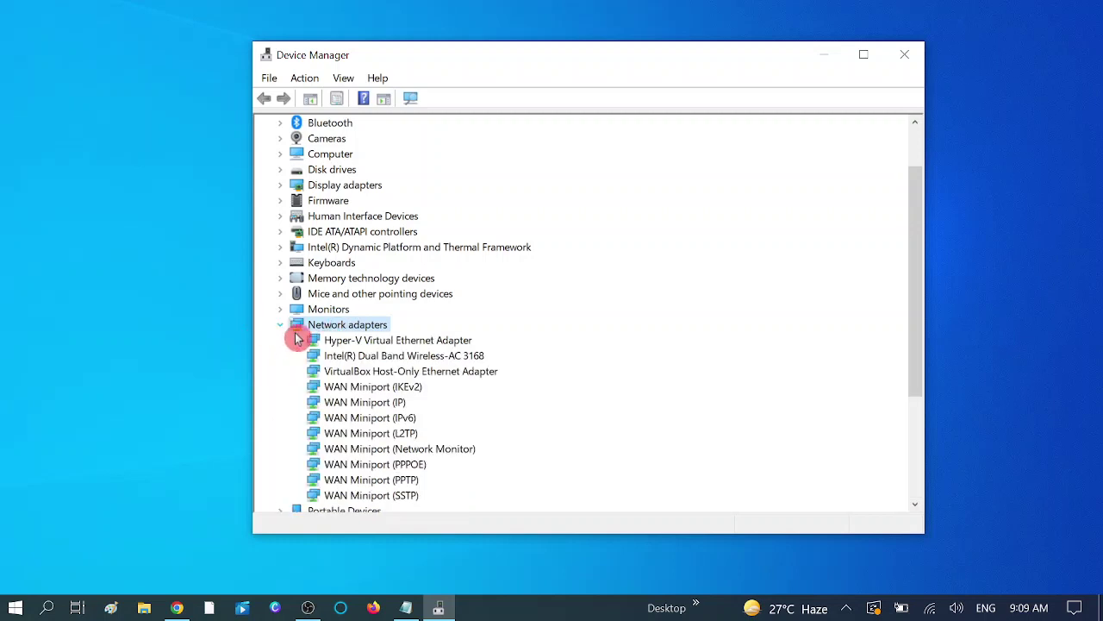
pyautogui.click(412, 357)
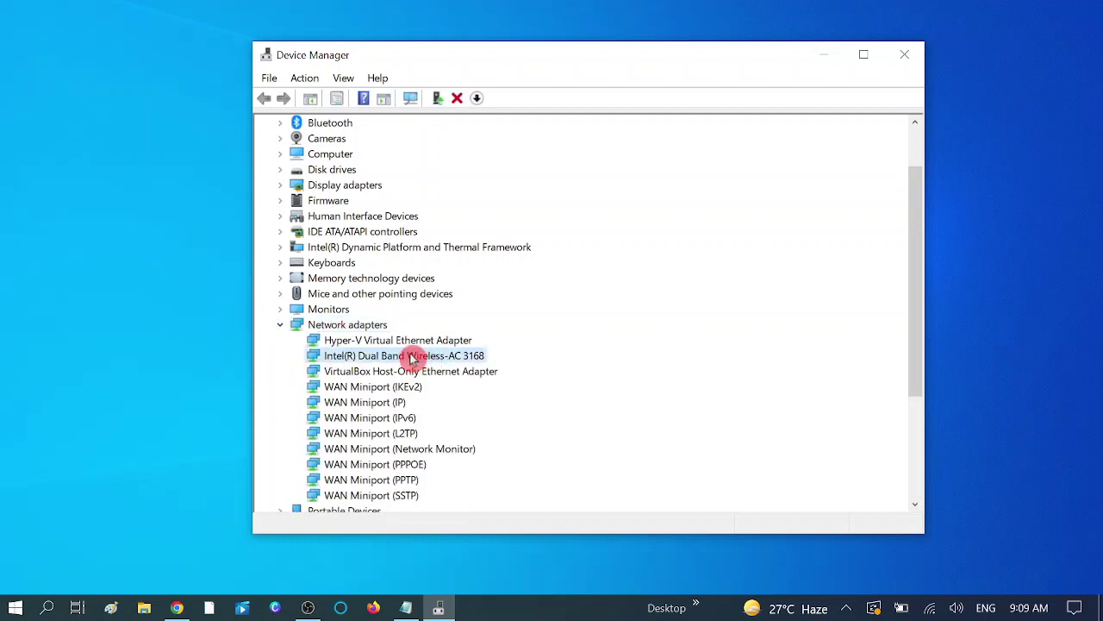
pyautogui.rightClick(412, 357)
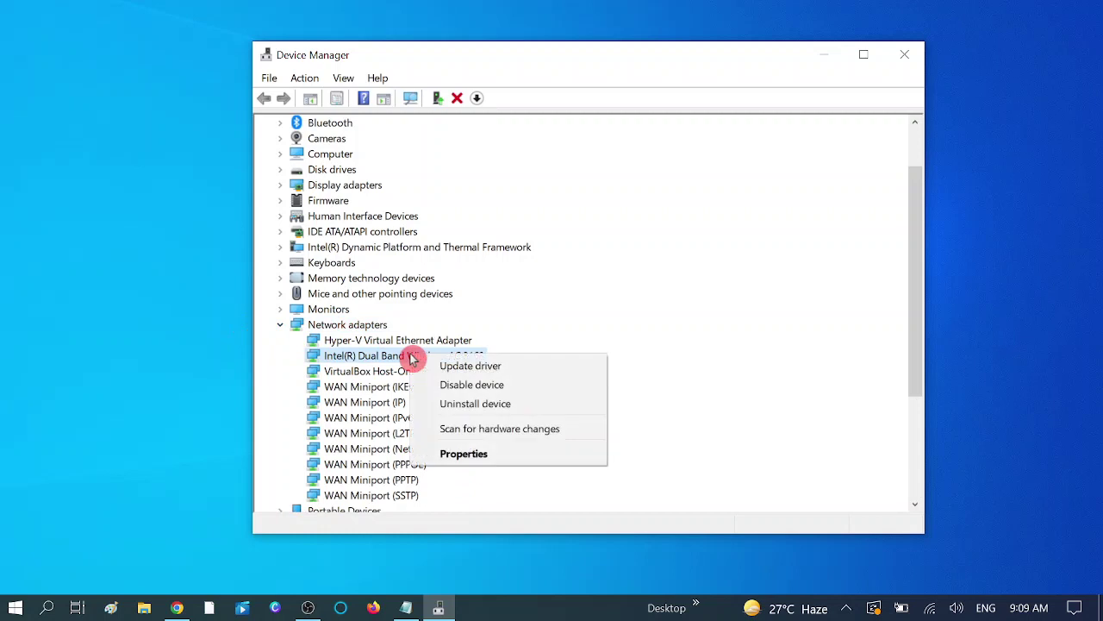
pyautogui.click(485, 412)
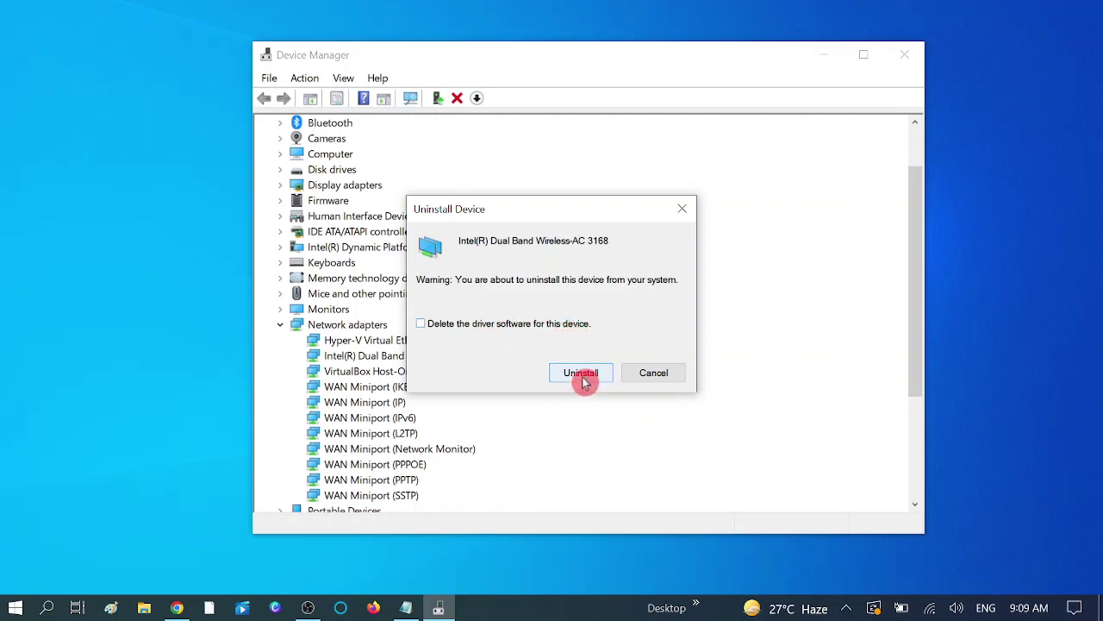
pyautogui.click(651, 374)
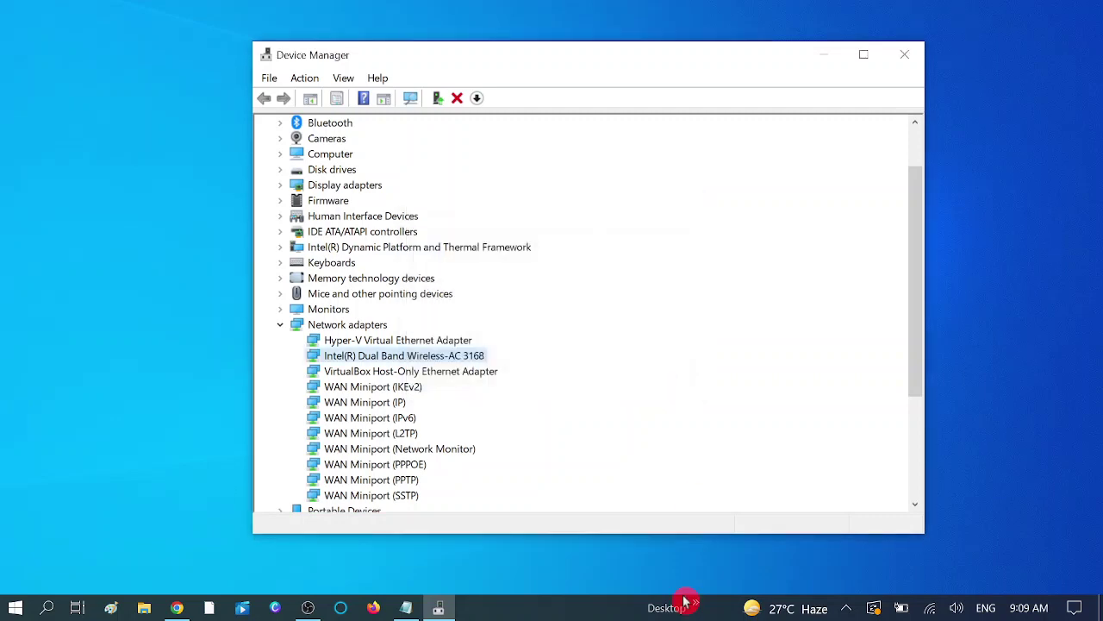
# Step: Close Device Manager and switch to Google Chrome with a new browser tab
pyautogui.click(904, 54)
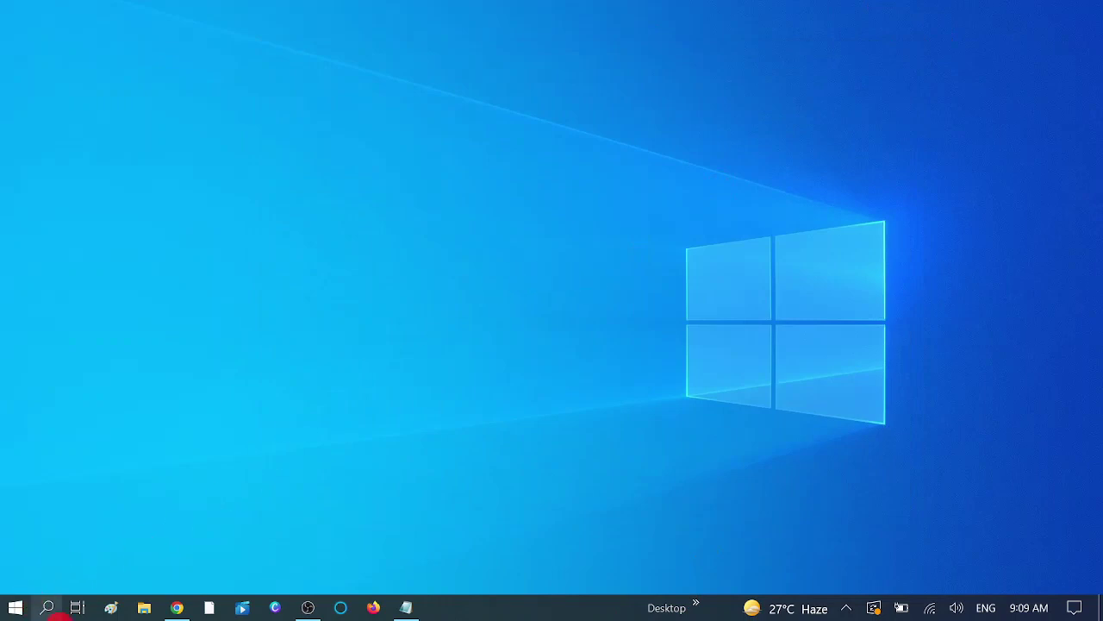
pyautogui.click(48, 608)
pyautogui.write('goo')
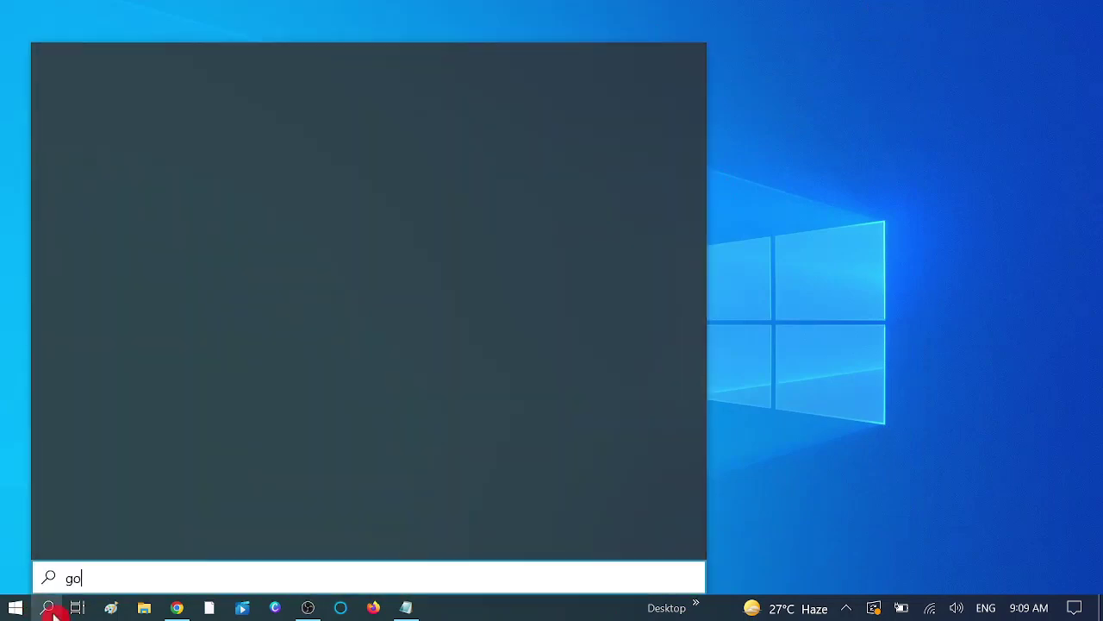
pyautogui.click(174, 223)
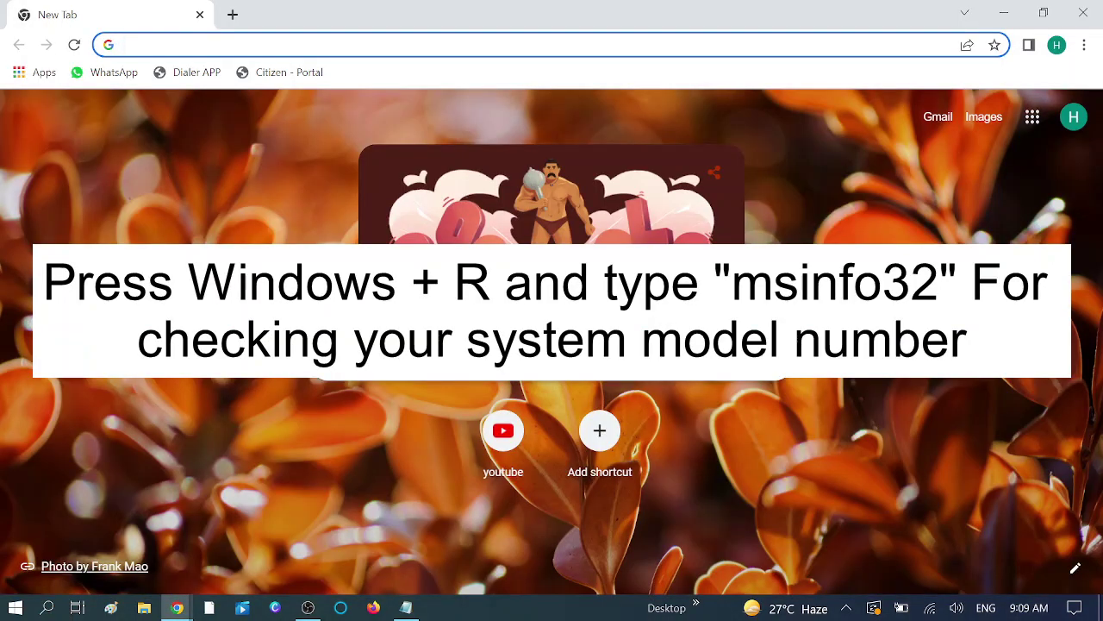
# Step: Search Google for "hp pavilion 360 convertible wifi driver" and open the HP Pavilion 13-a010dx x360 Convertible PC support page
pyautogui.write('hp')
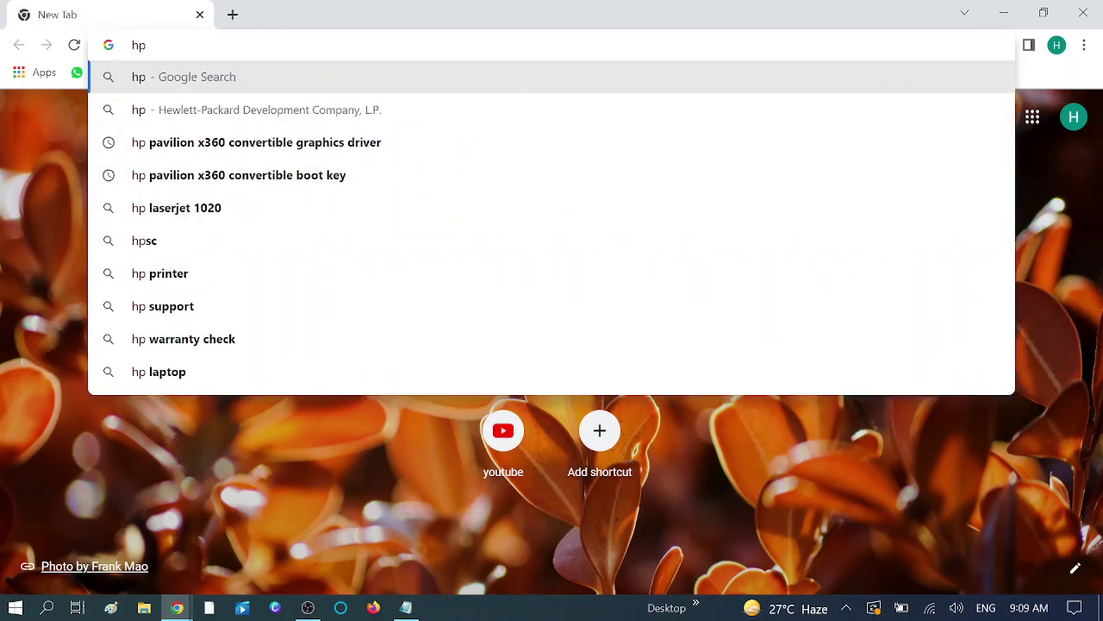
pyautogui.press('BackSpace')
pyautogui.write('p pavilion 360 convertible w')
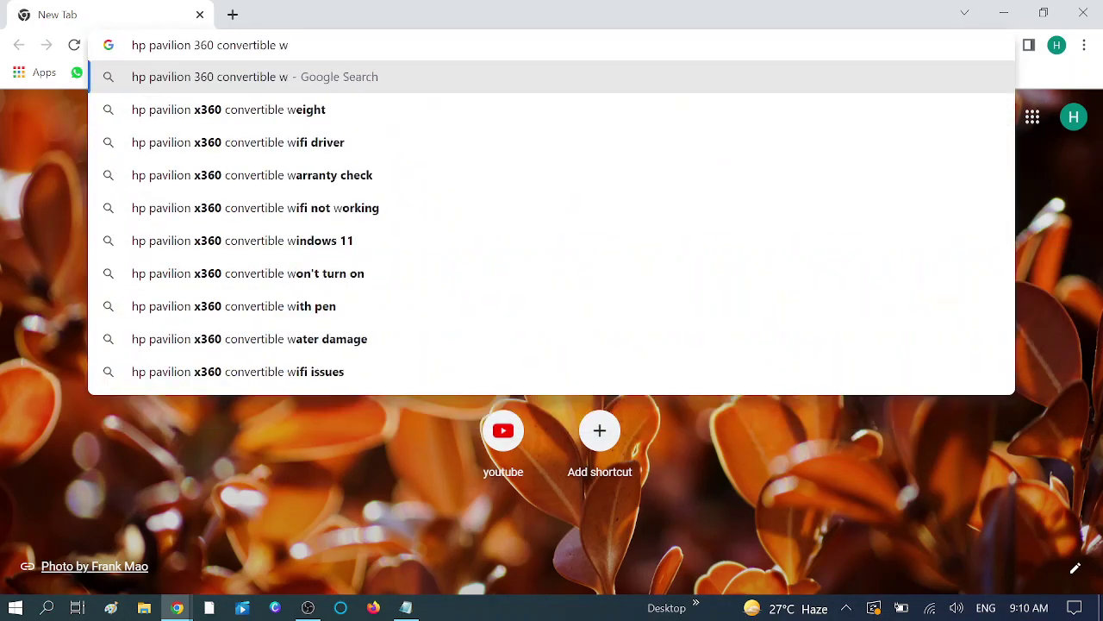
pyautogui.write('ifi')
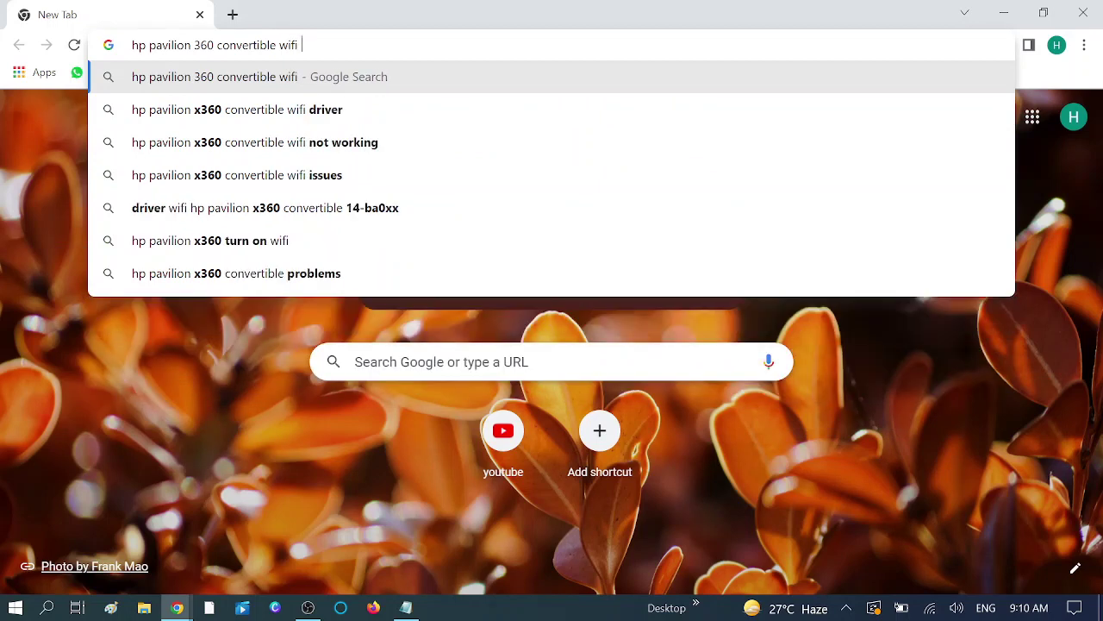
pyautogui.write(' dri')
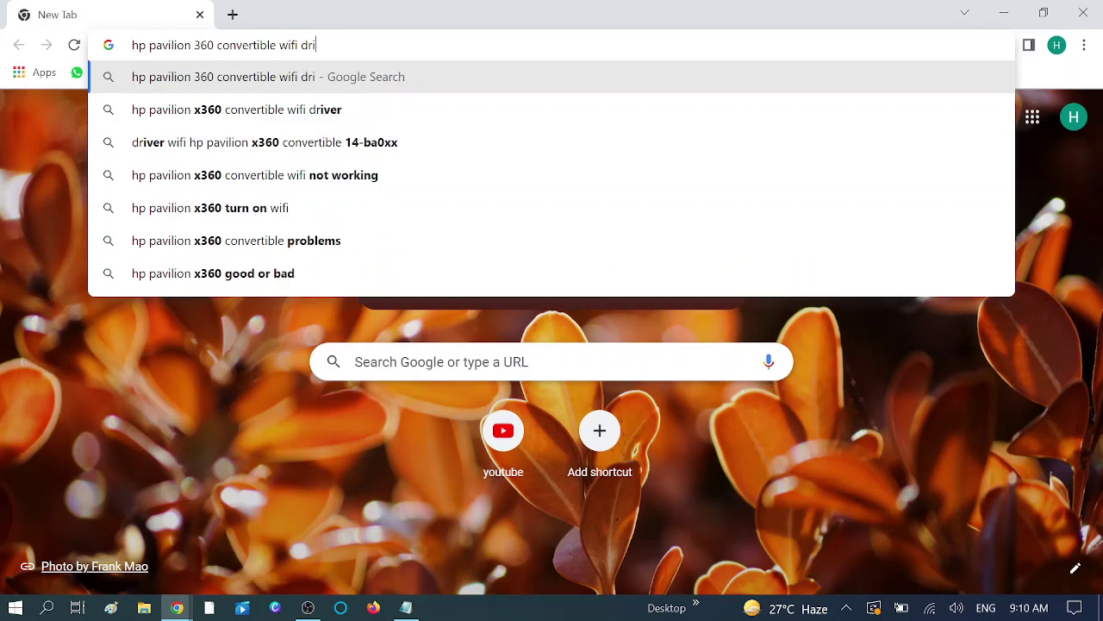
pyautogui.write('ver')
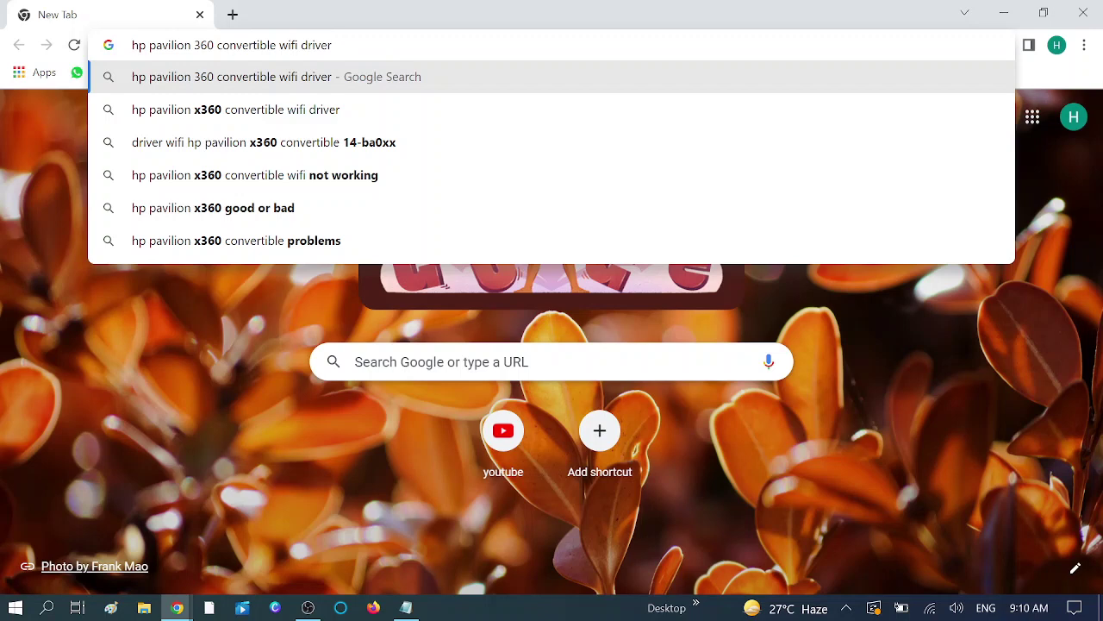
pyautogui.press('Return')
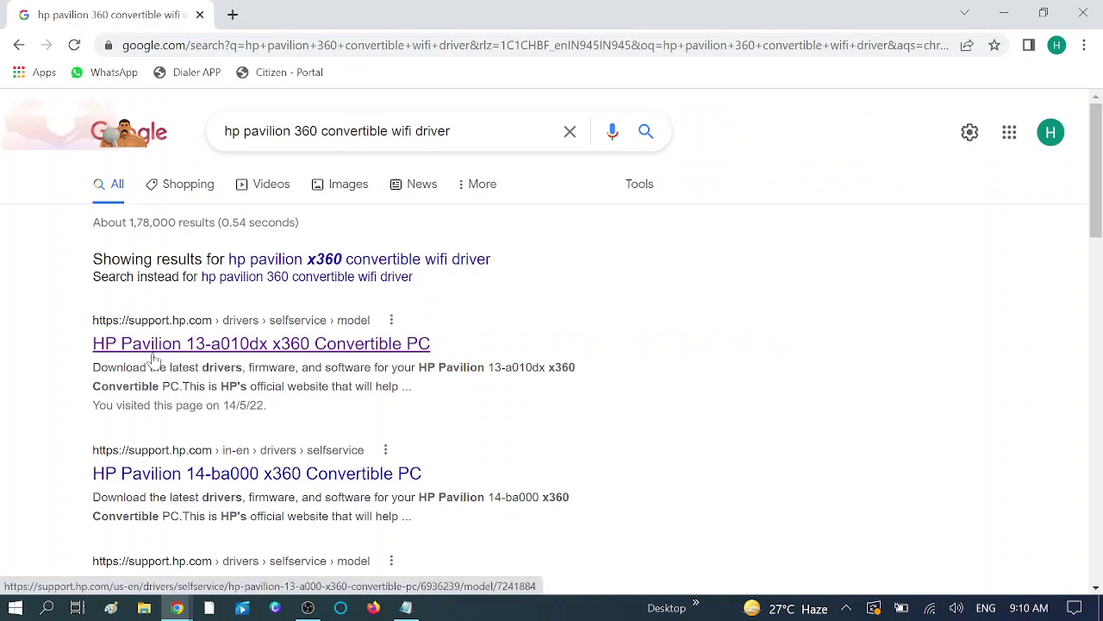
pyautogui.click(136, 341)
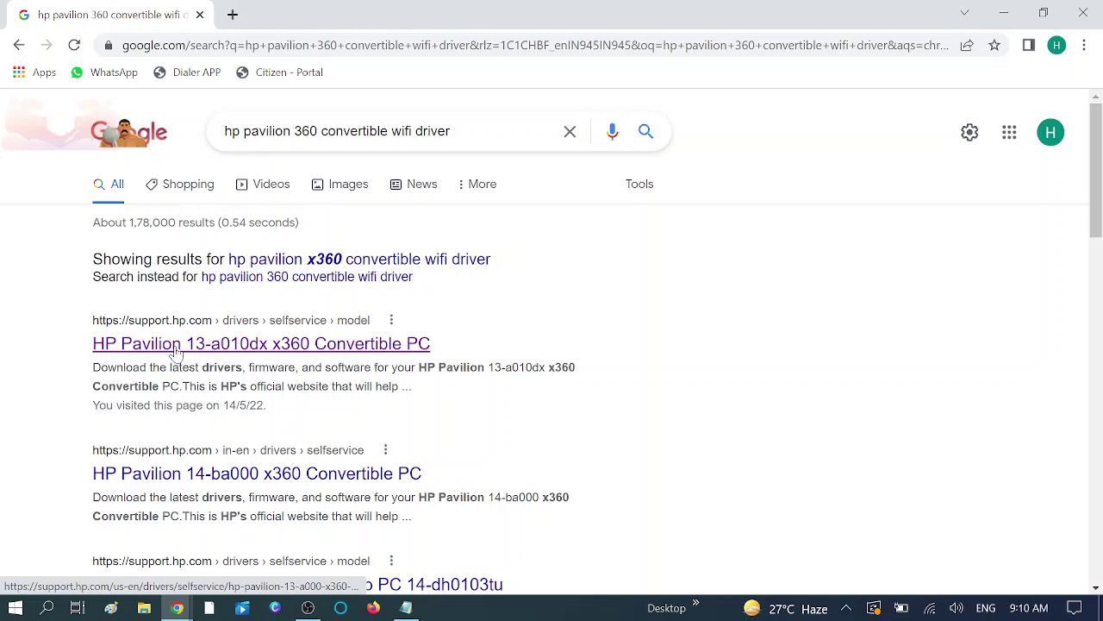
pyautogui.click(175, 345)
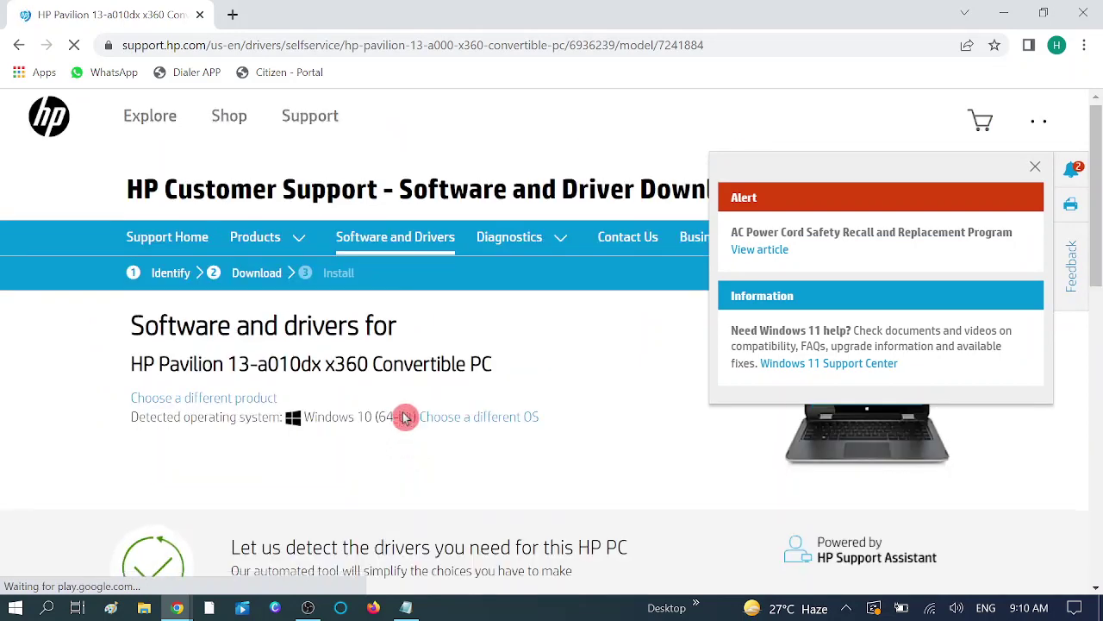
# Step: Expand All drivers and its Driver-Network category on the HP support page, and dismiss the Windows Update notification
pyautogui.scroll(-4, 405, 420)
pyautogui.scroll(-1, 405, 419)
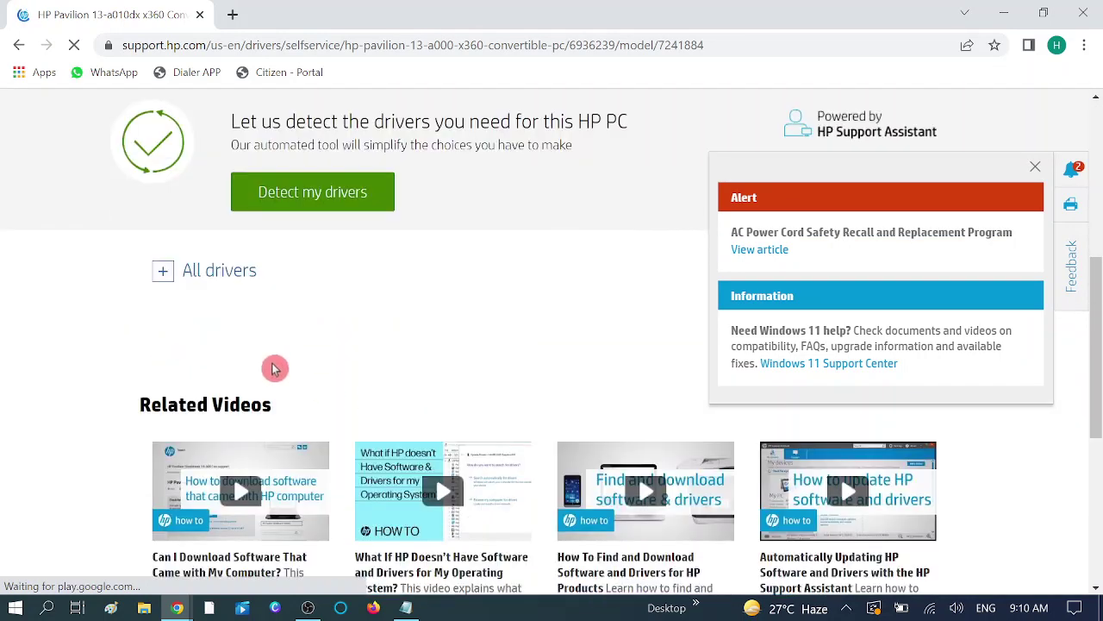
pyautogui.click(160, 274)
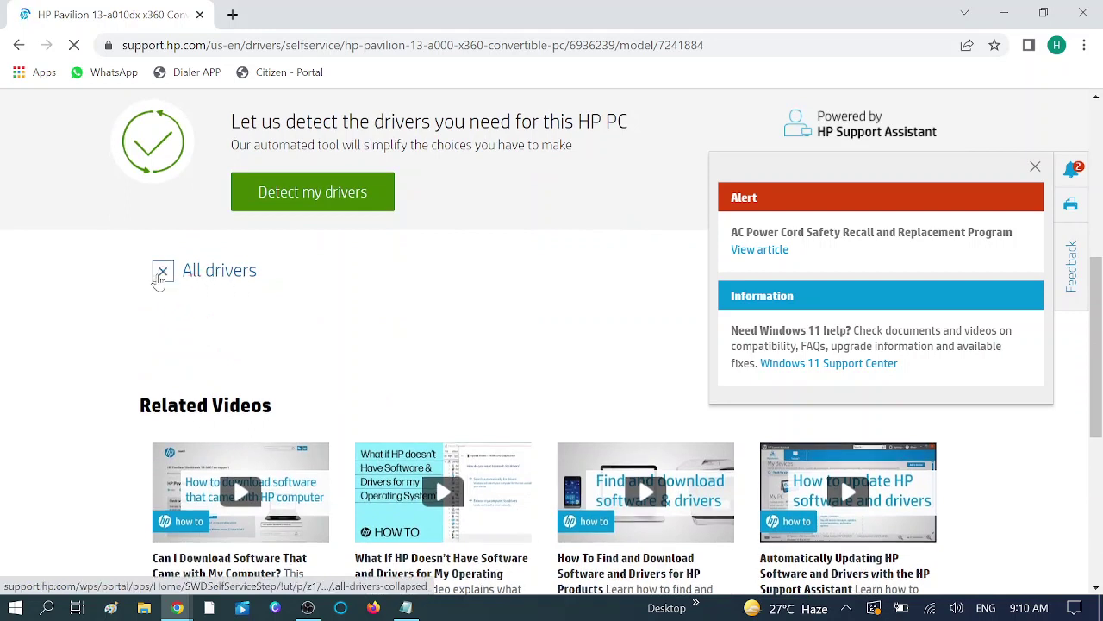
pyautogui.scroll(-2, 291, 404)
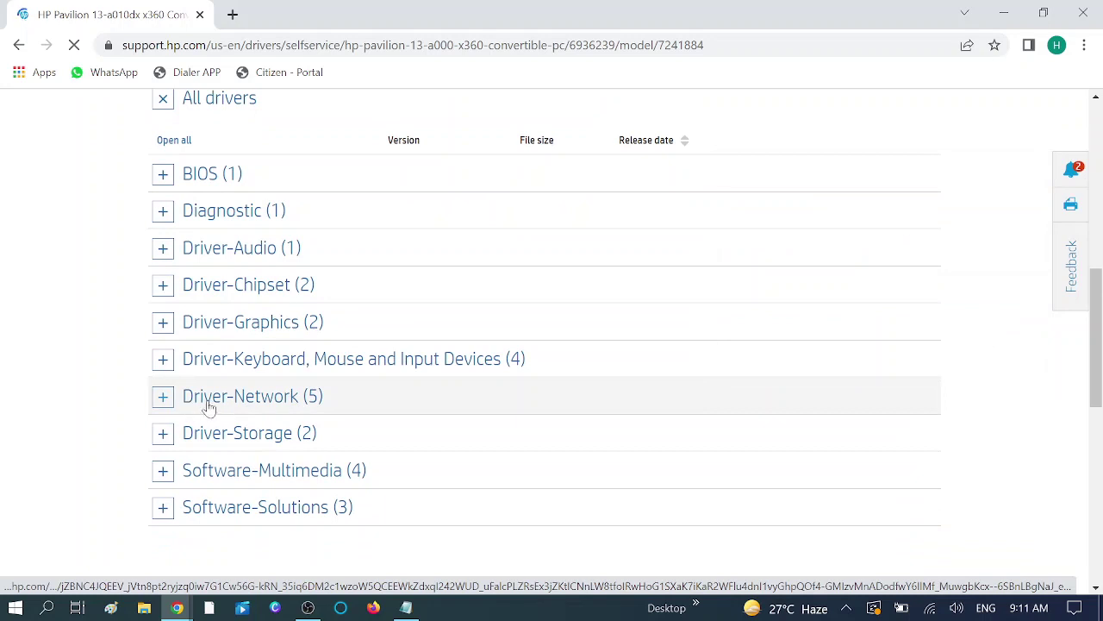
pyautogui.click(163, 397)
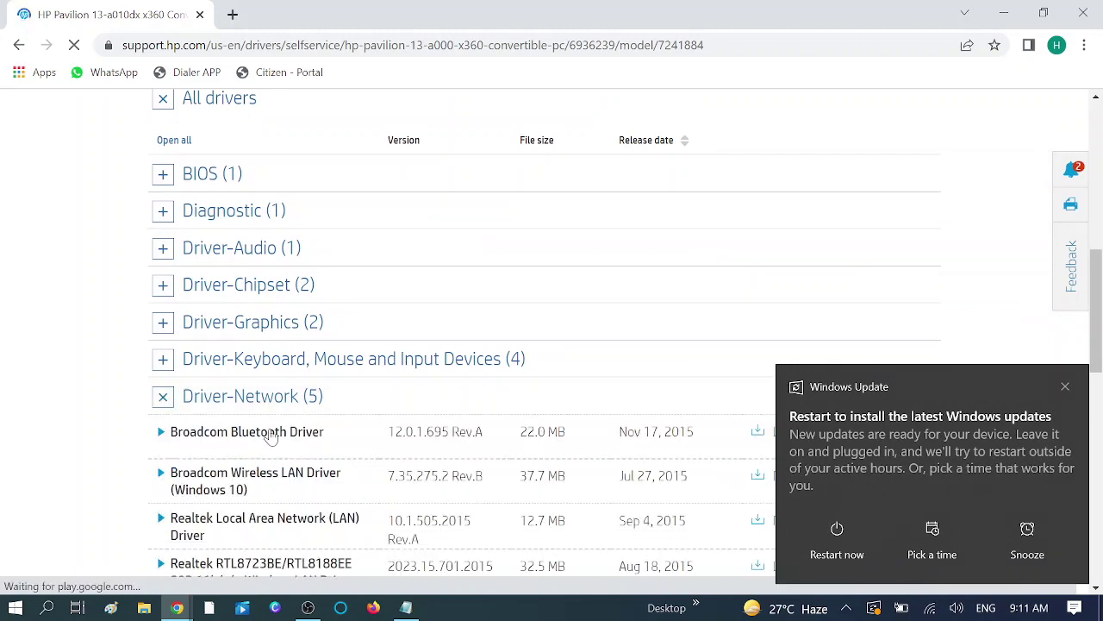
pyautogui.scroll(-2, 271, 438)
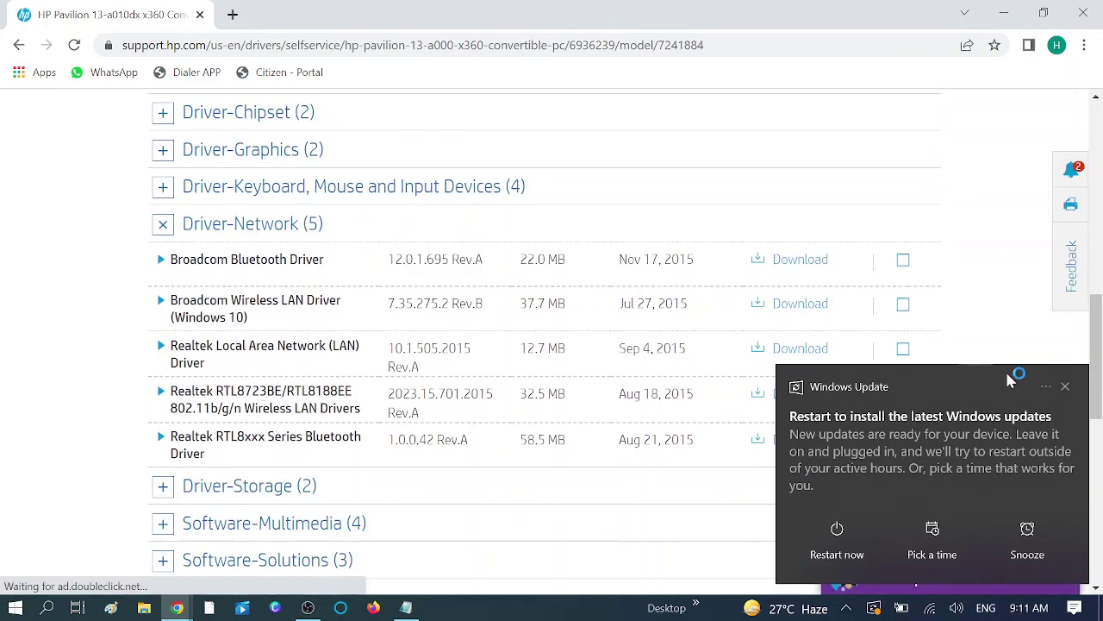
pyautogui.click(1066, 387)
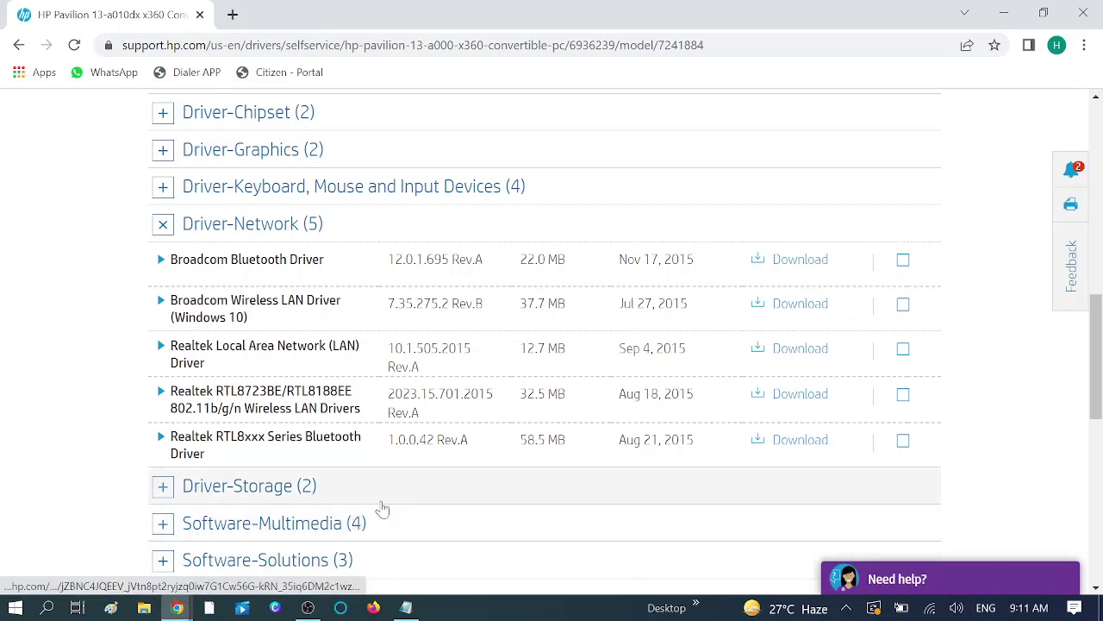
# Step: Examine the wireless drivers listed under Driver-Network, collapse the category and close the browser
pyautogui.click(226, 429)
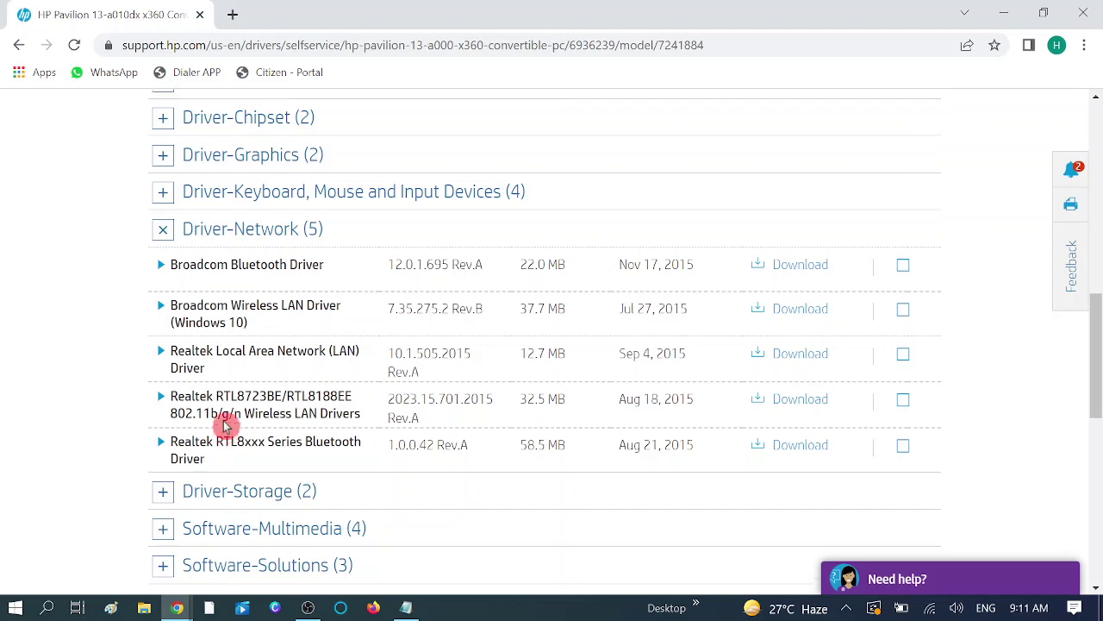
pyautogui.scroll(2, 227, 429)
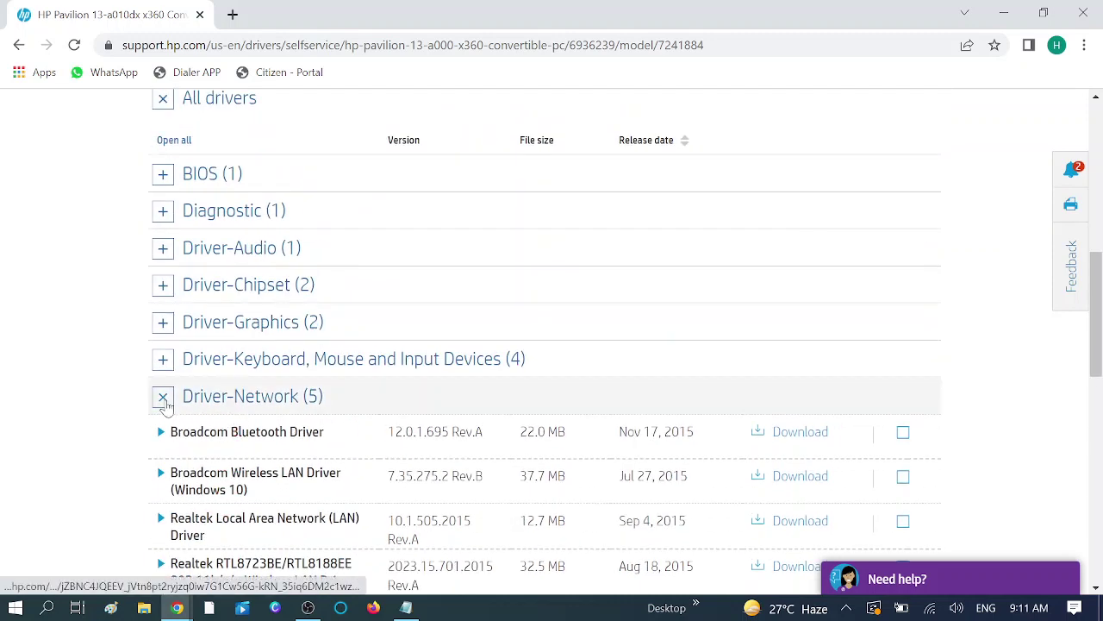
pyautogui.click(164, 401)
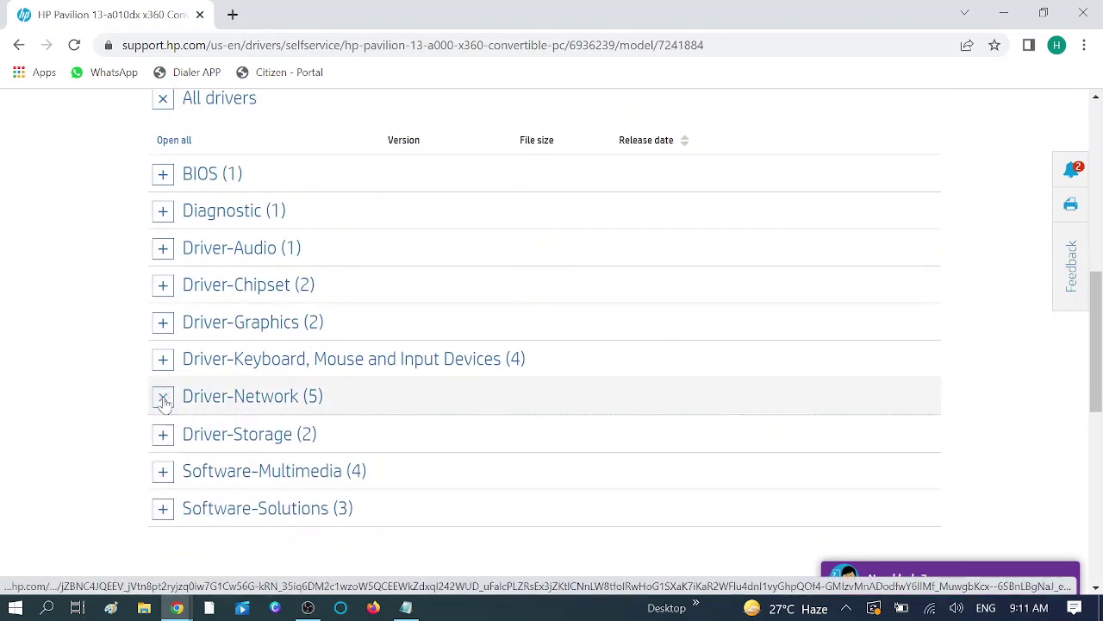
pyautogui.click(163, 396)
pyautogui.scroll(-2, 302, 448)
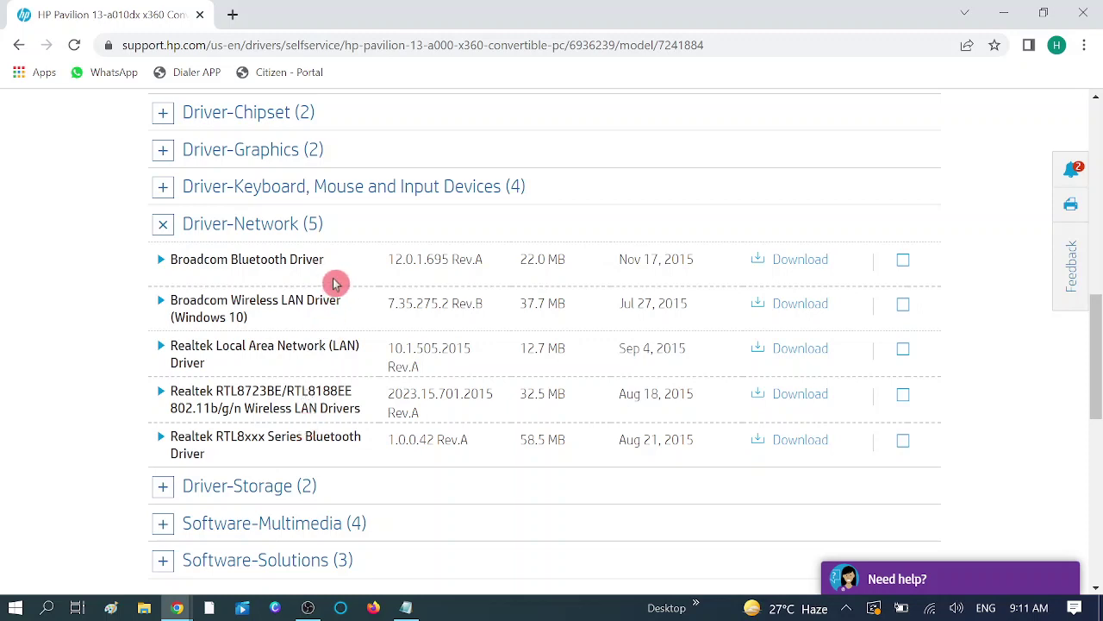
pyautogui.scroll(1, 336, 284)
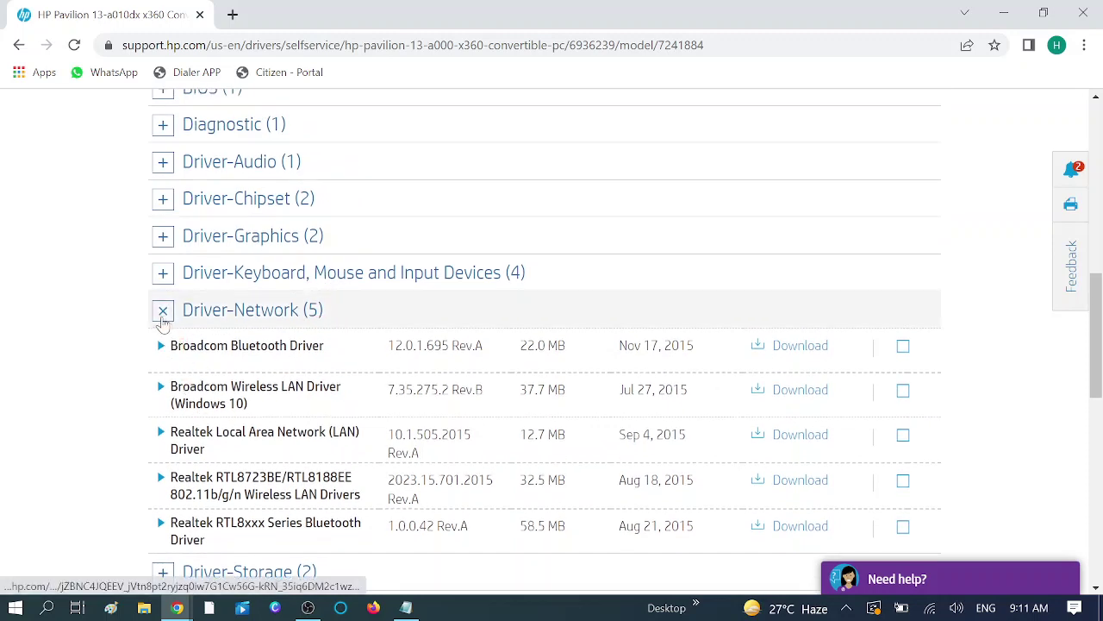
pyautogui.click(163, 311)
pyautogui.scroll(4, 262, 436)
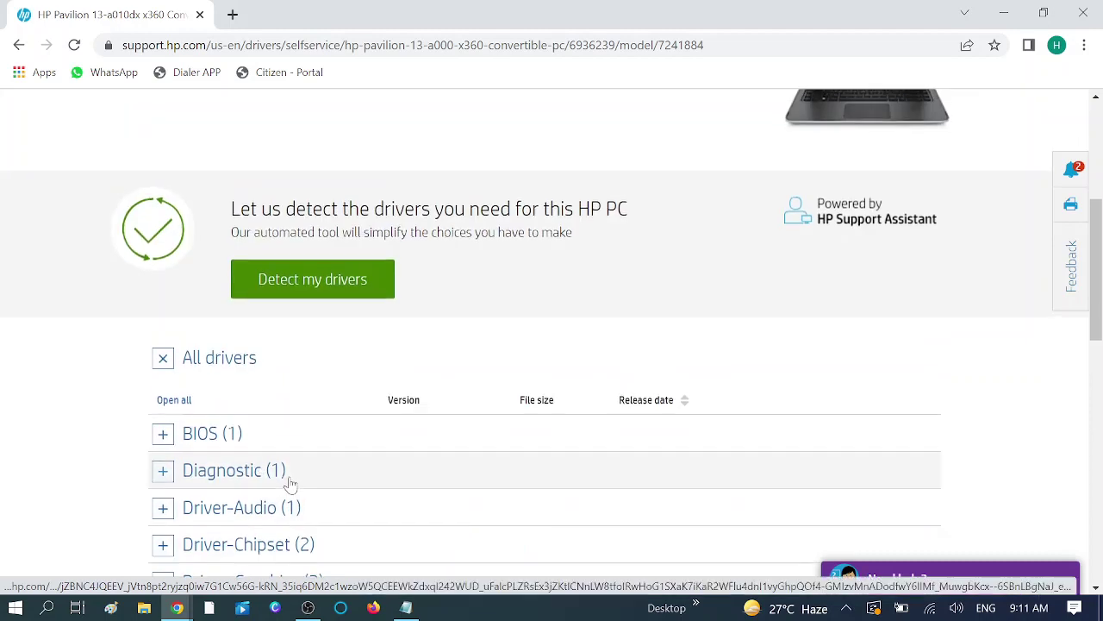
pyautogui.scroll(2, 290, 484)
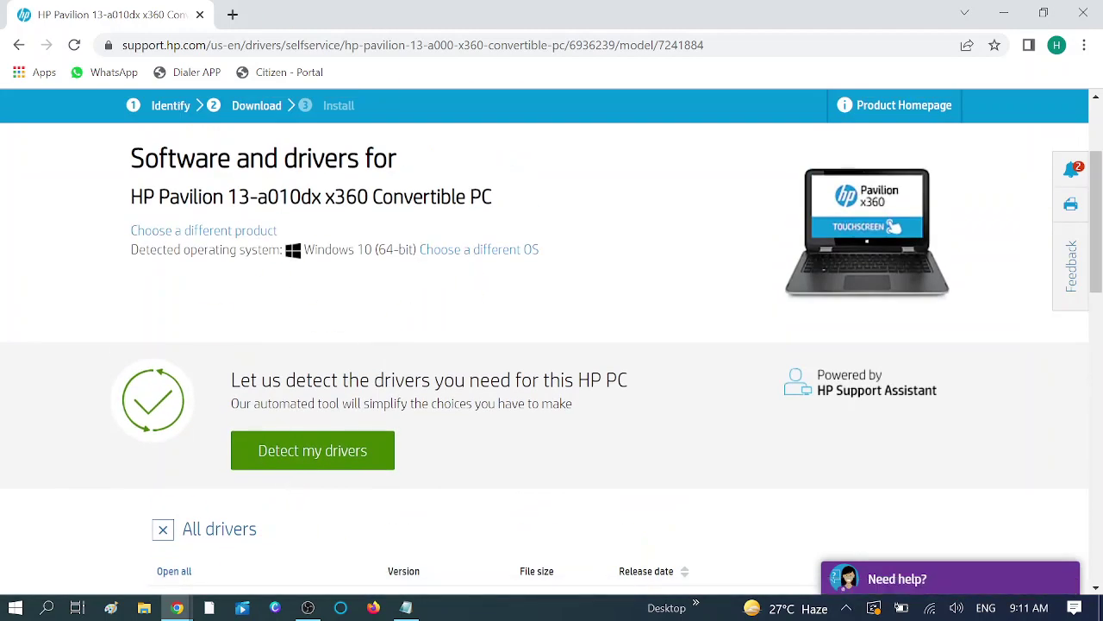
pyautogui.click(1083, 12)
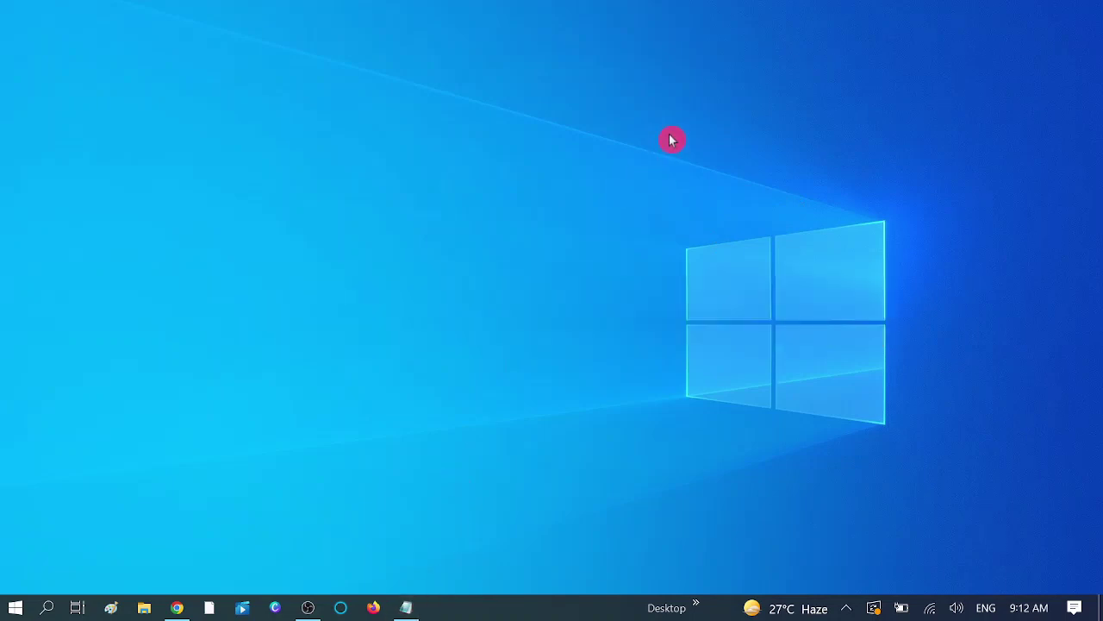
# Step: Open the Network & Internet status settings and bring up the network adapter options
pyautogui.click(24, 610)
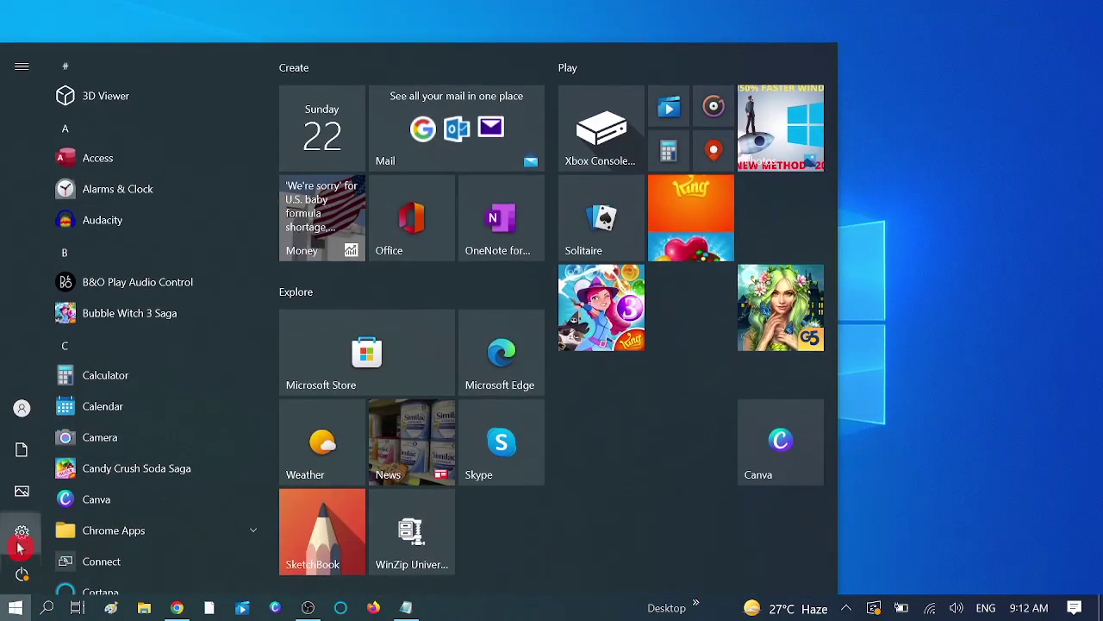
pyautogui.click(22, 539)
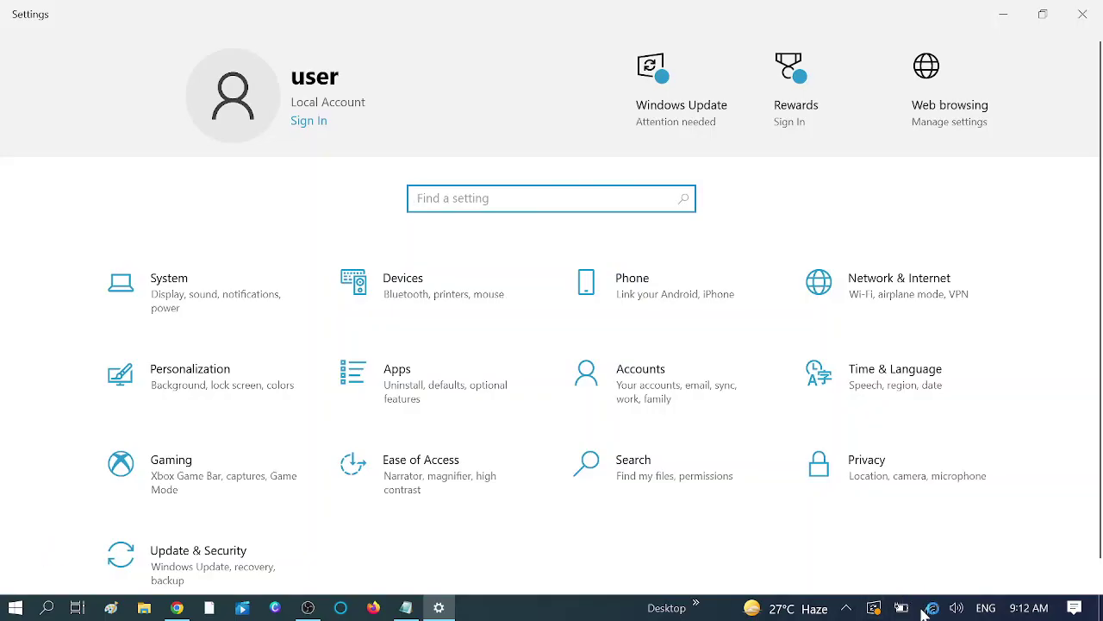
pyautogui.click(929, 608)
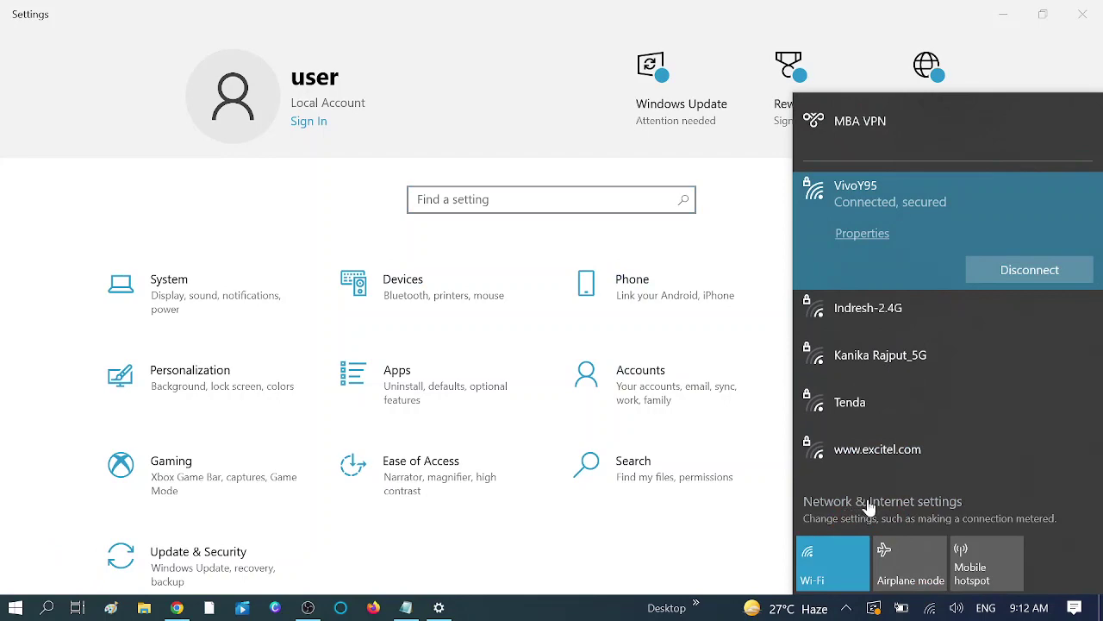
pyautogui.click(930, 514)
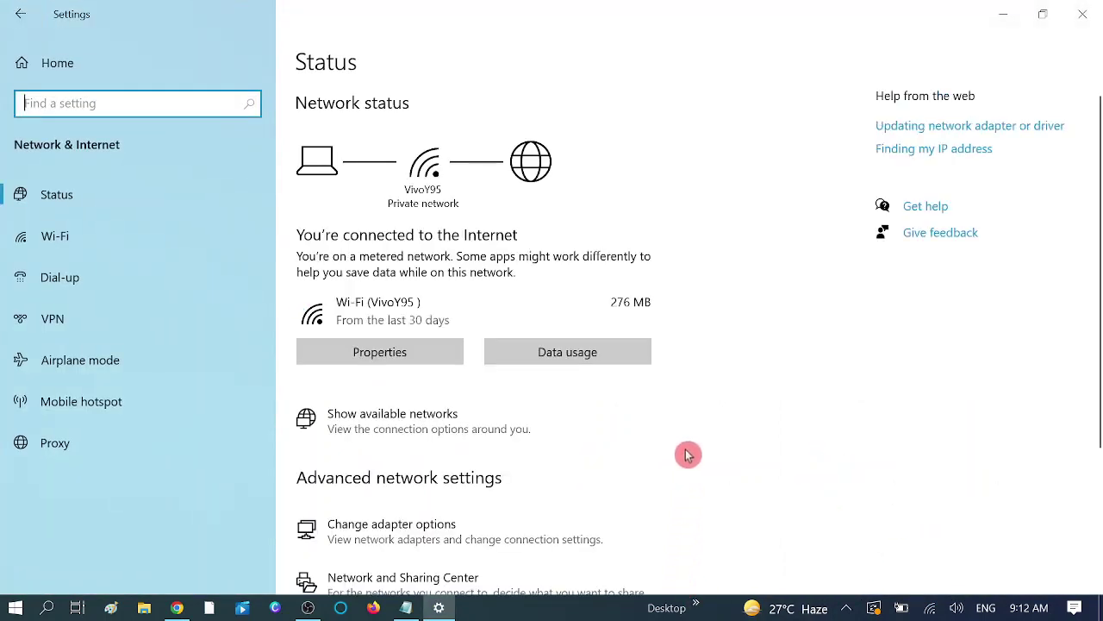
pyautogui.scroll(-3, 687, 454)
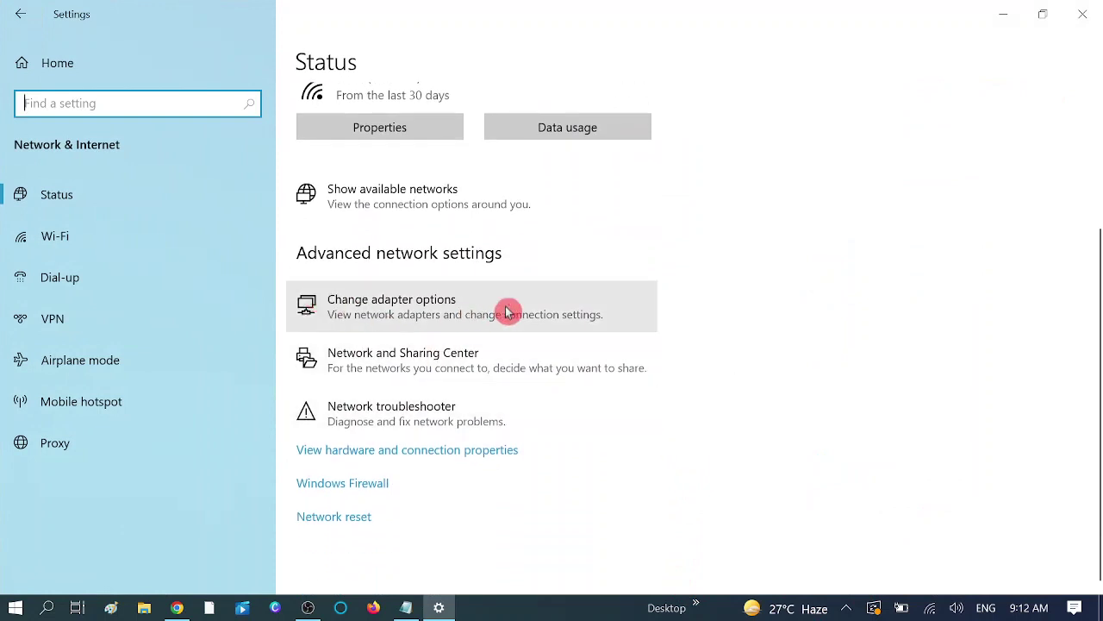
pyautogui.click(414, 309)
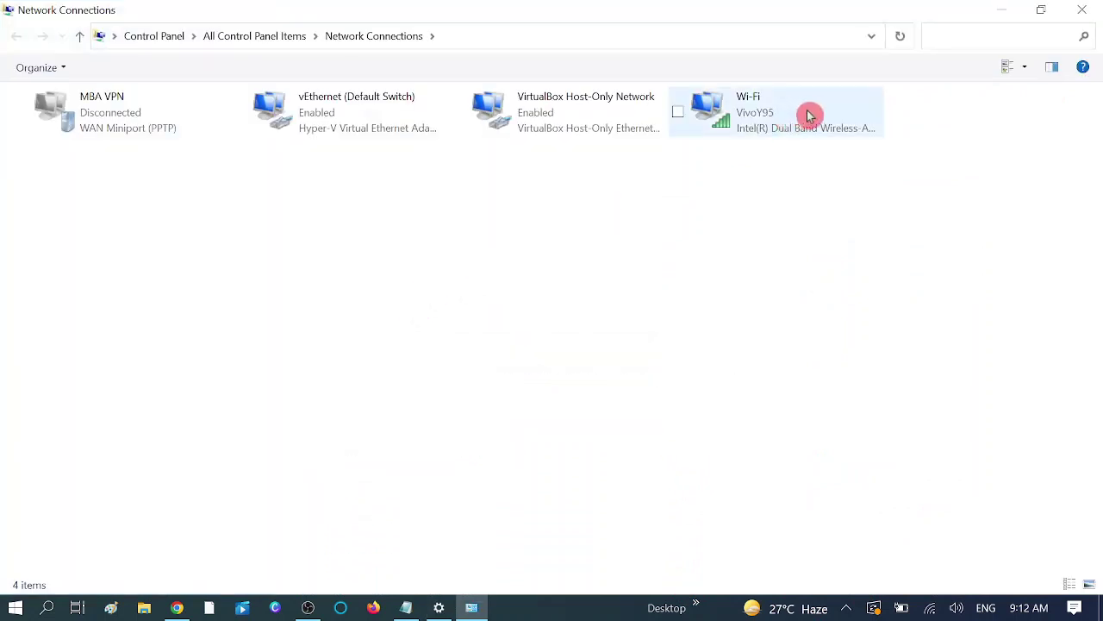
# Step: Open the Internet Protocol Version 4 (TCP/IPv4) properties of the Wi-Fi adapter
pyautogui.click(762, 121)
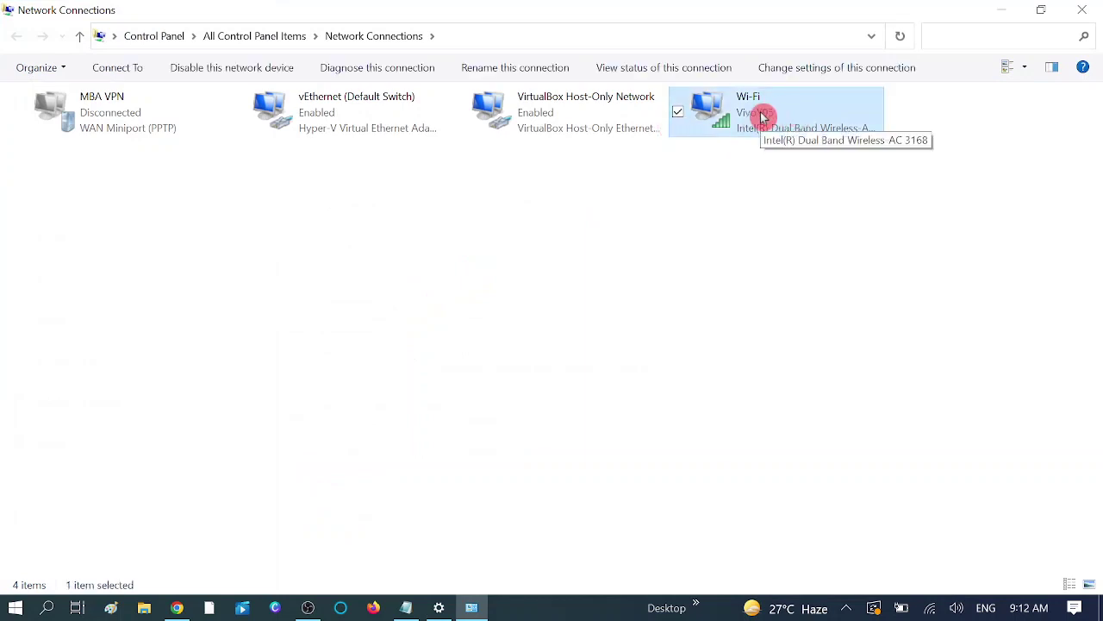
pyautogui.doubleClick(762, 118)
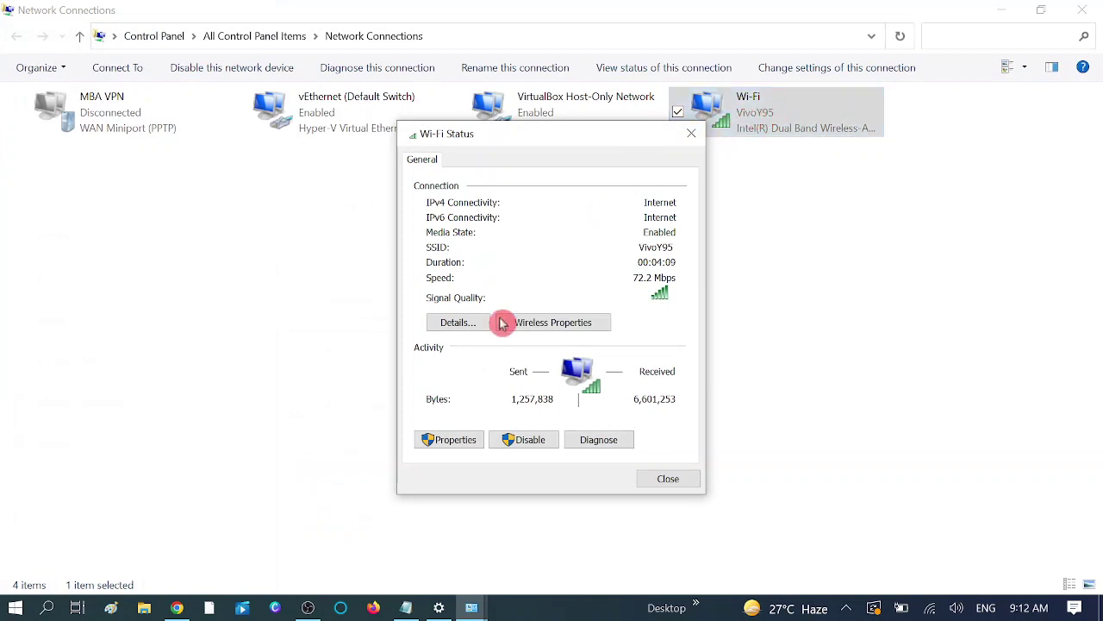
pyautogui.click(452, 442)
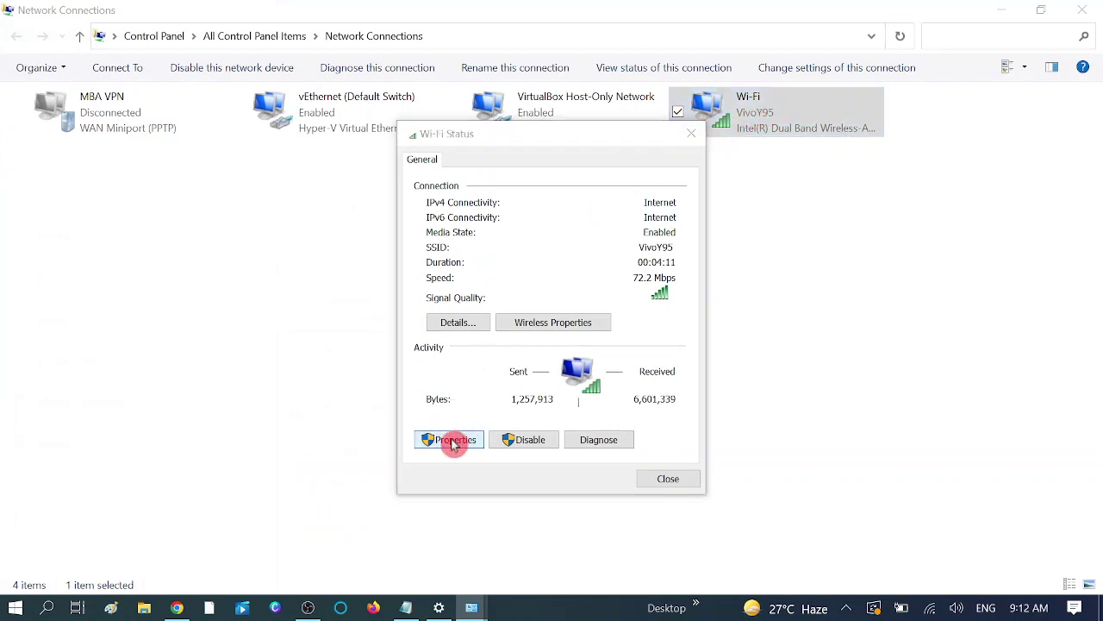
pyautogui.click(561, 363)
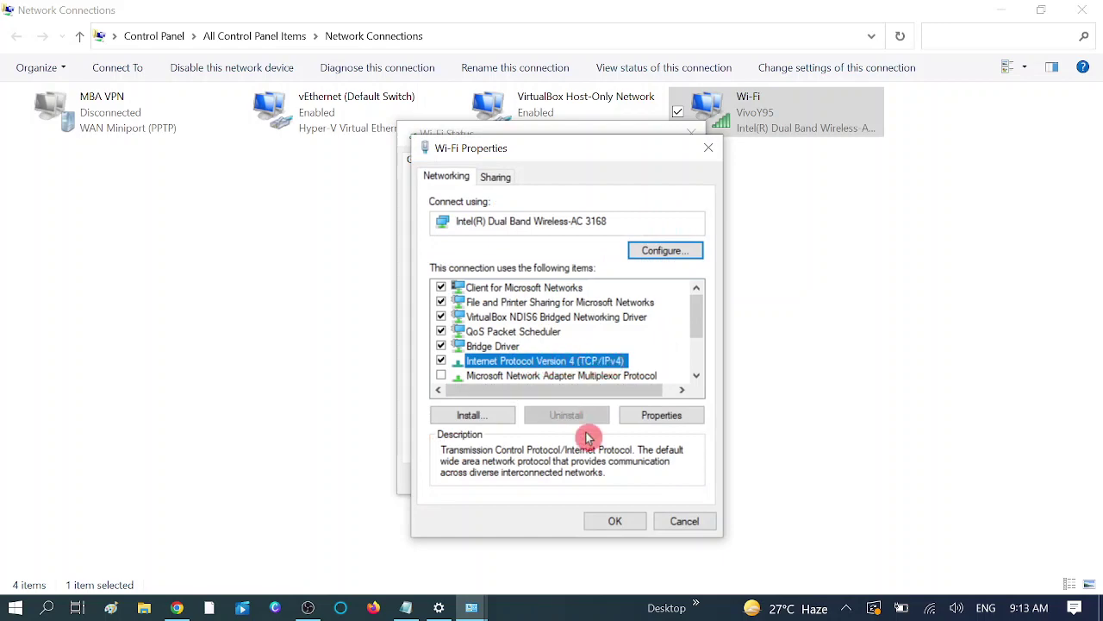
pyautogui.click(665, 416)
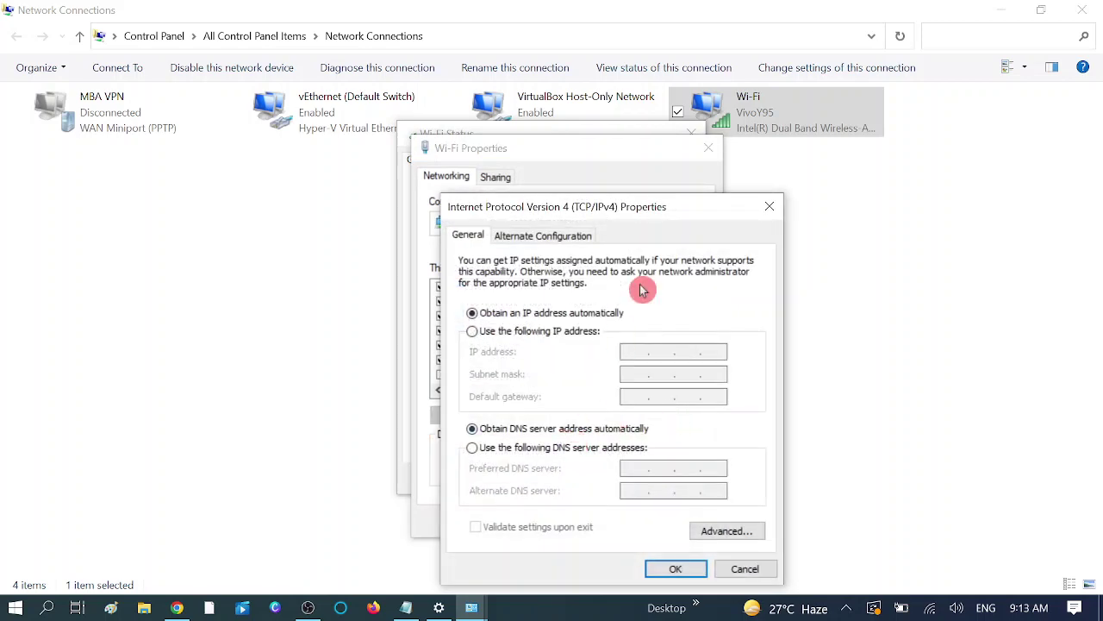
# Step: Set the Wi-Fi adapter's preferred DNS server to 8.8.8.8 and alternate to 8.8.4.4, then save and close the Wi-Fi dialogs
pyautogui.moveTo(712, 213); pyautogui.dragTo(872, 101)
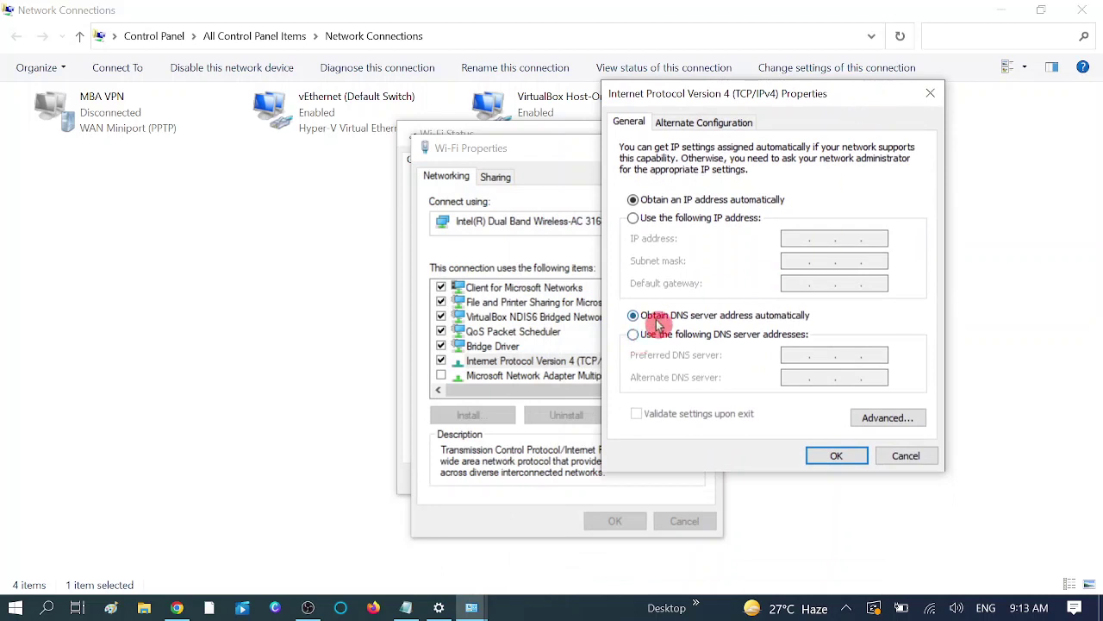
pyautogui.click(644, 339)
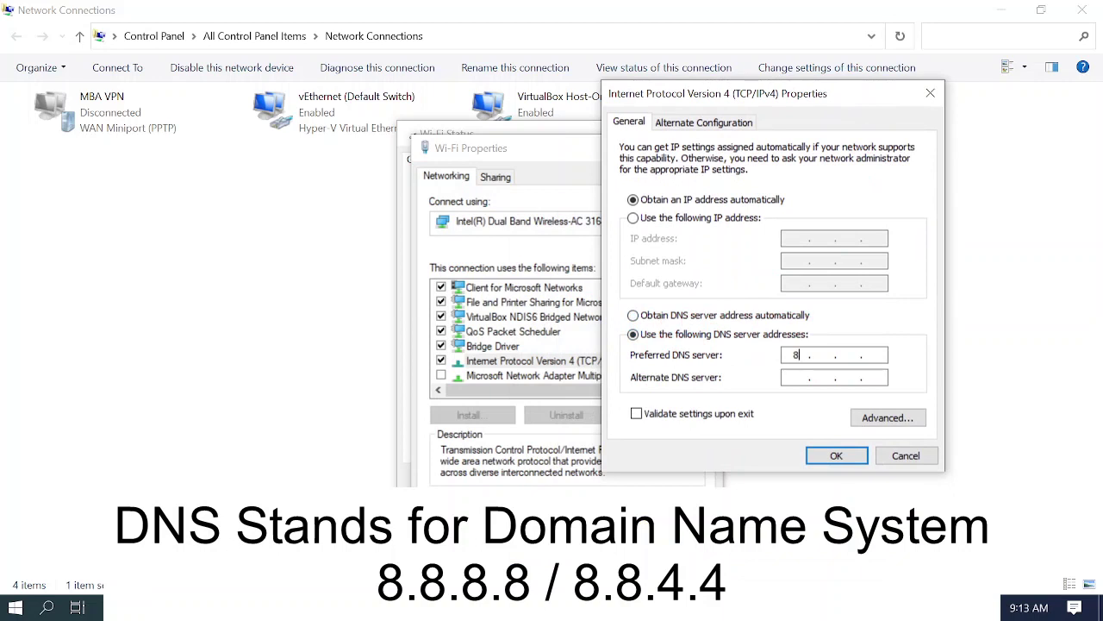
pyautogui.write('8.8.8.')
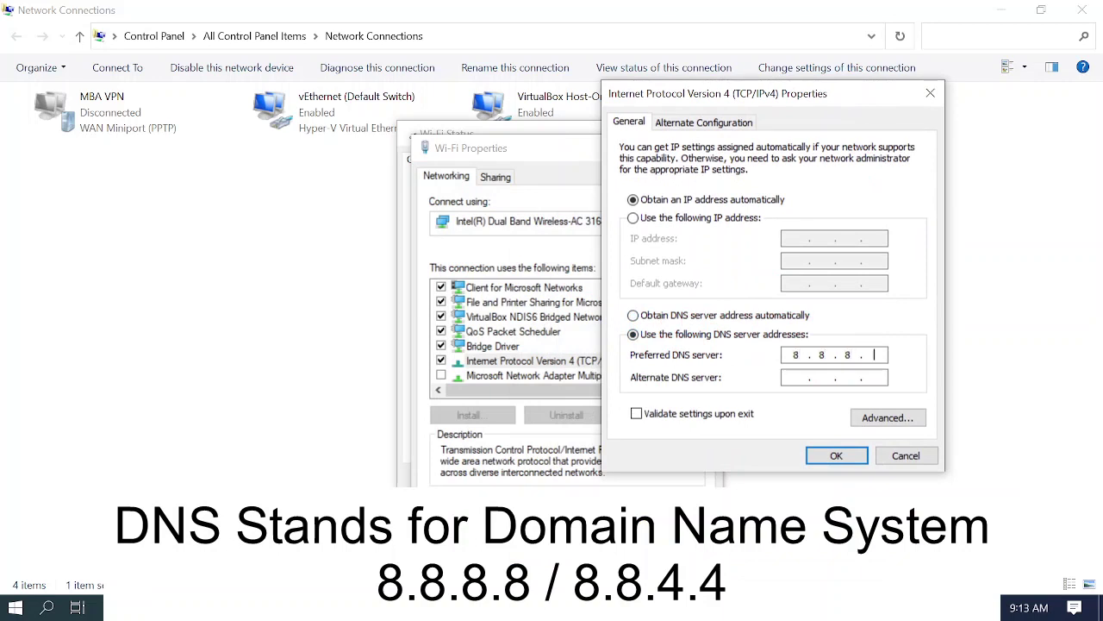
pyautogui.write('8')
pyautogui.press('Tab')
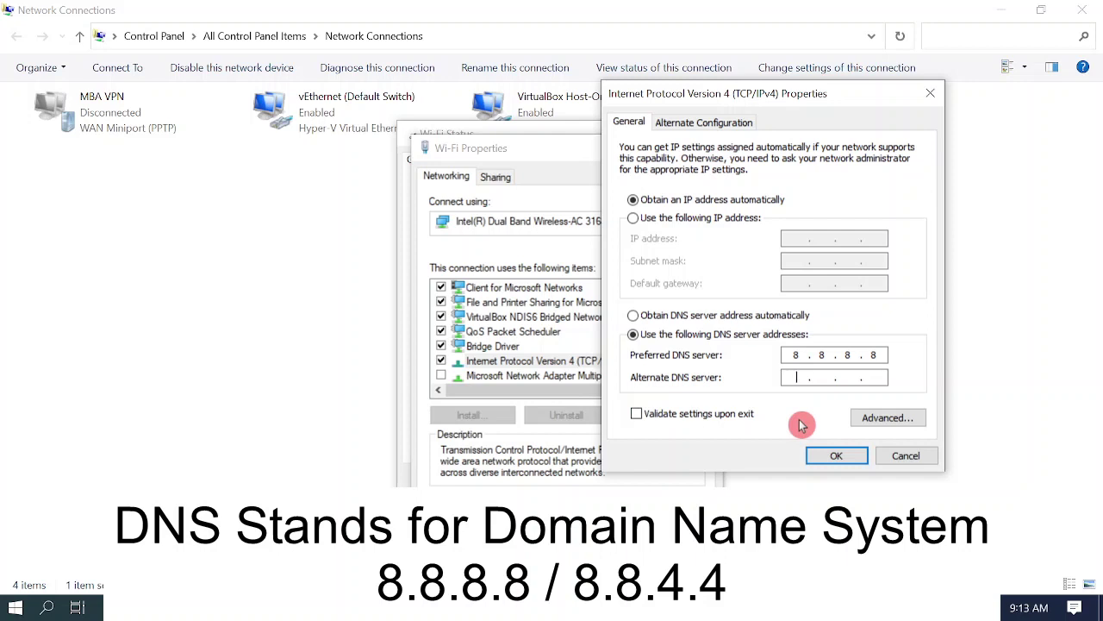
pyautogui.write('8.8.4.4')
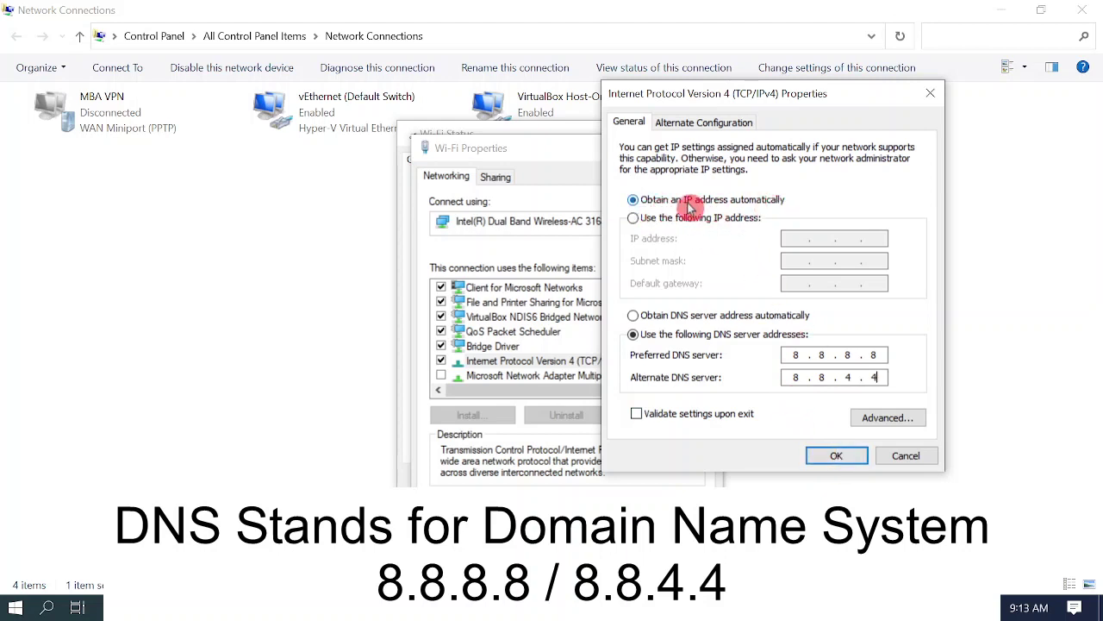
pyautogui.click(862, 456)
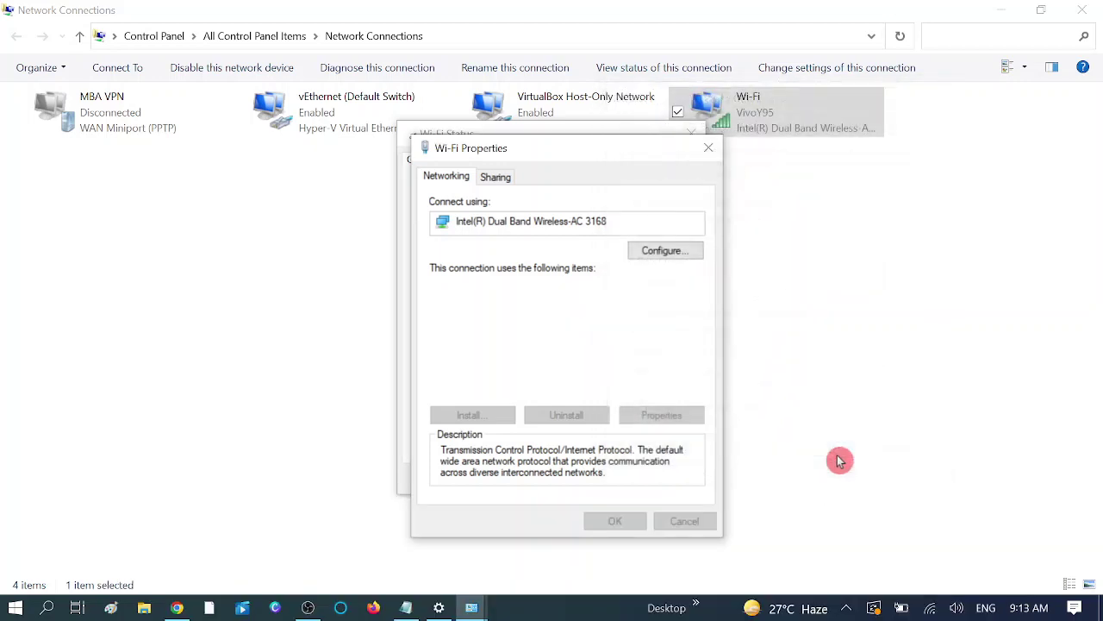
pyautogui.click(622, 523)
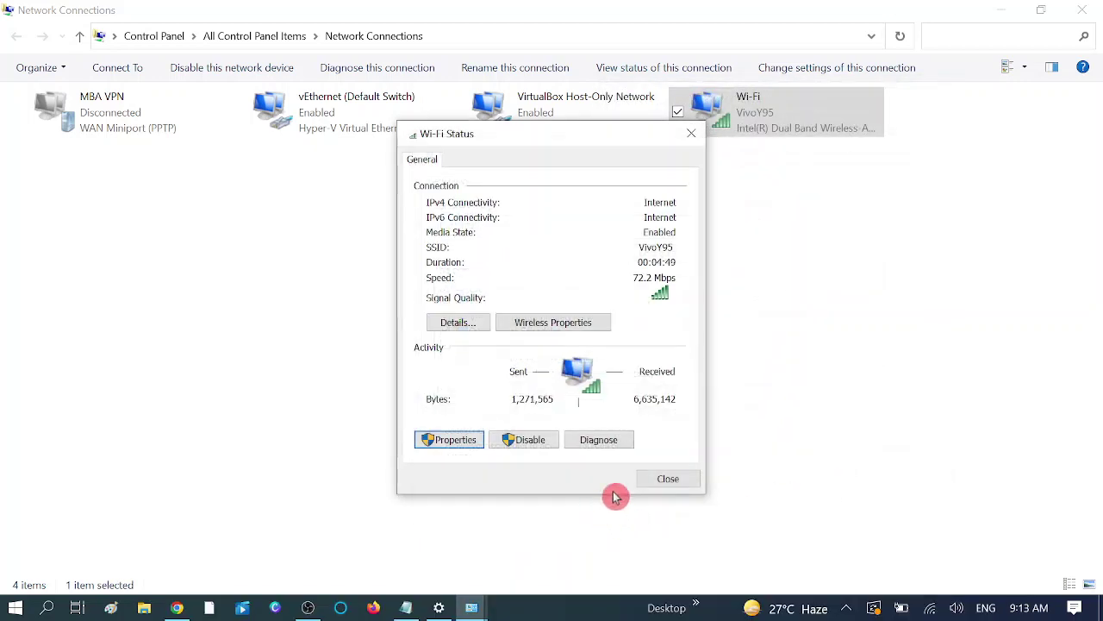
pyautogui.click(662, 483)
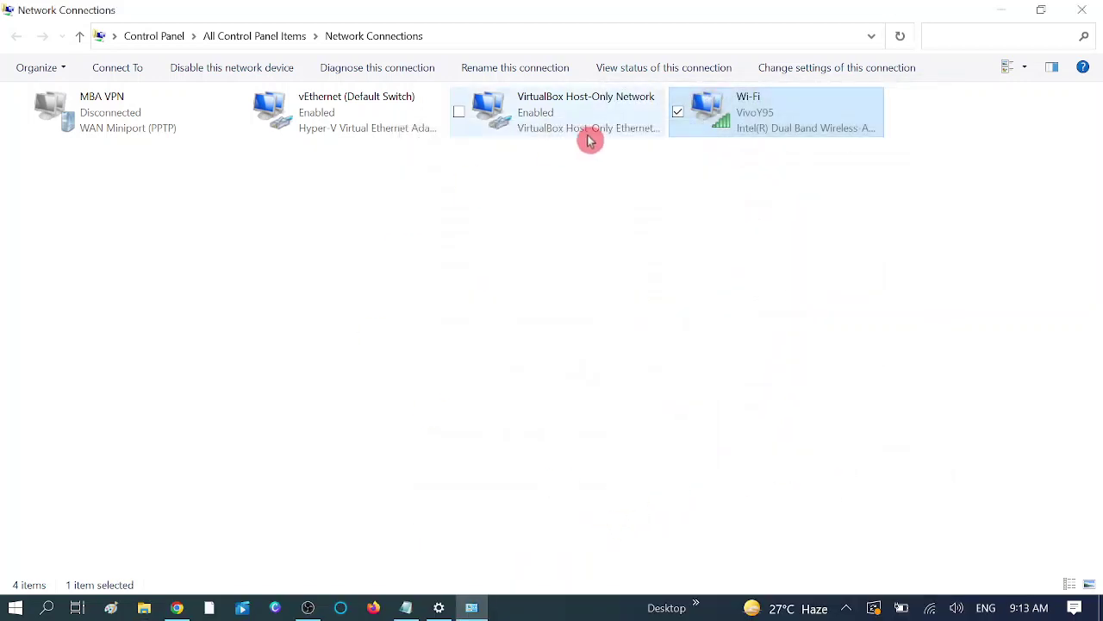
# Step: Close the Network Connections and Settings windows to return to the desktop
pyautogui.click(562, 135)
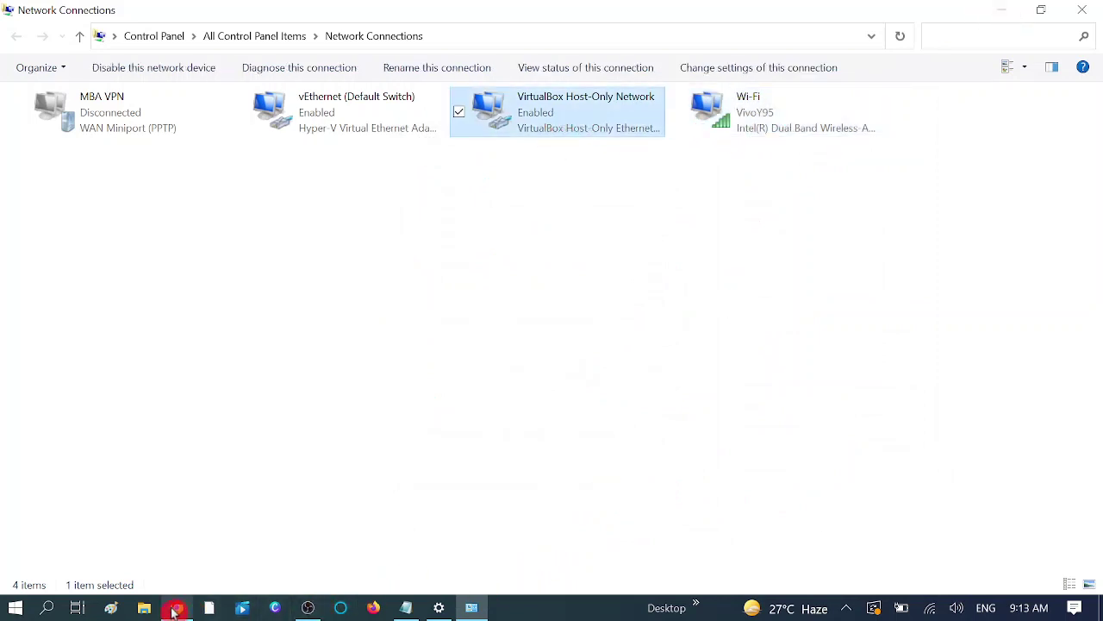
pyautogui.click(780, 103)
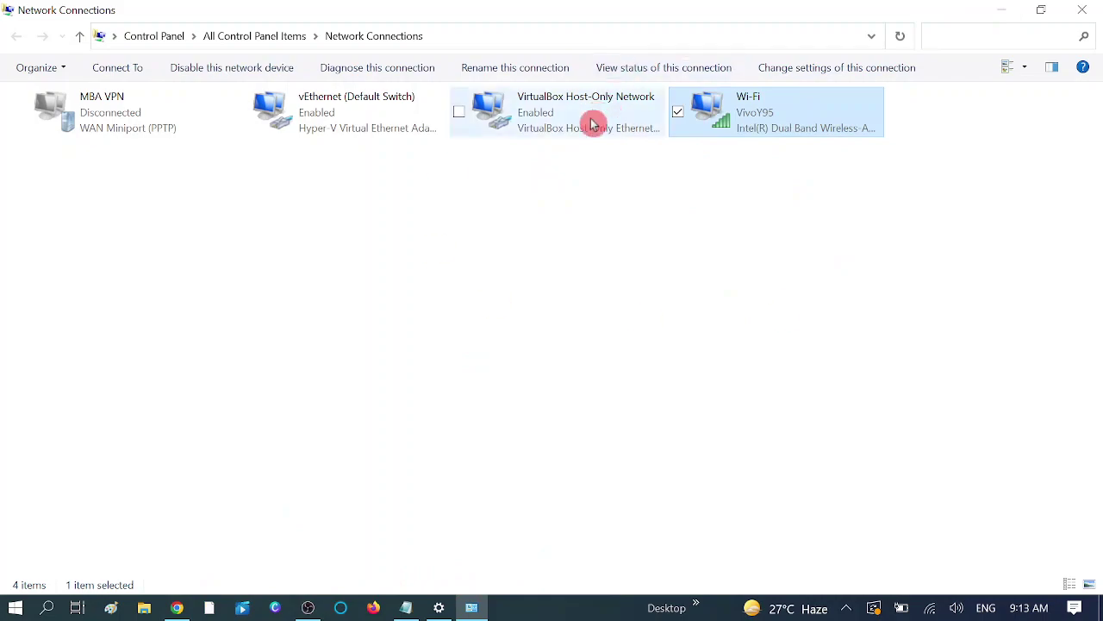
pyautogui.click(1082, 9)
pyautogui.click(1083, 13)
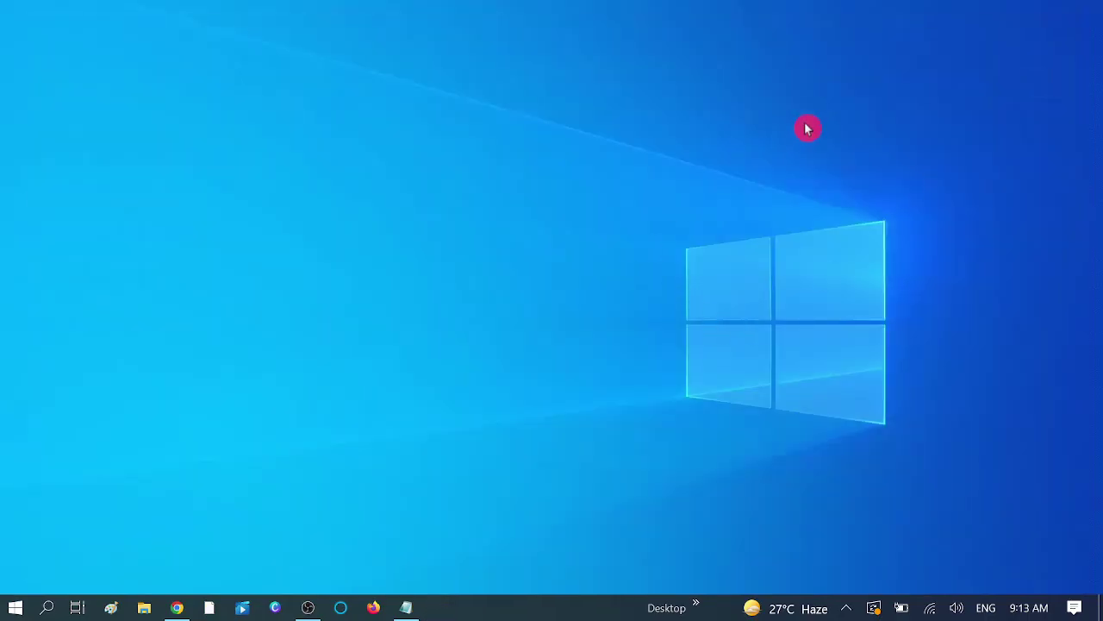
pyautogui.rightClick(795, 99)
pyautogui.click(853, 150)
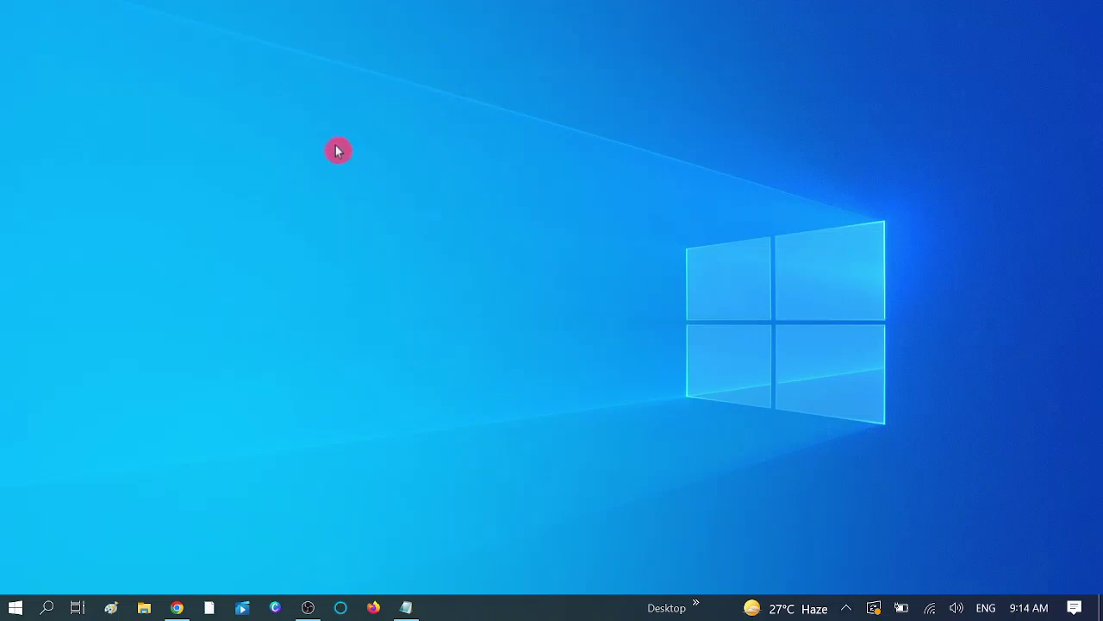
# Step: Search Windows for cmd and open Command Prompt as administrator
pyautogui.click(47, 607)
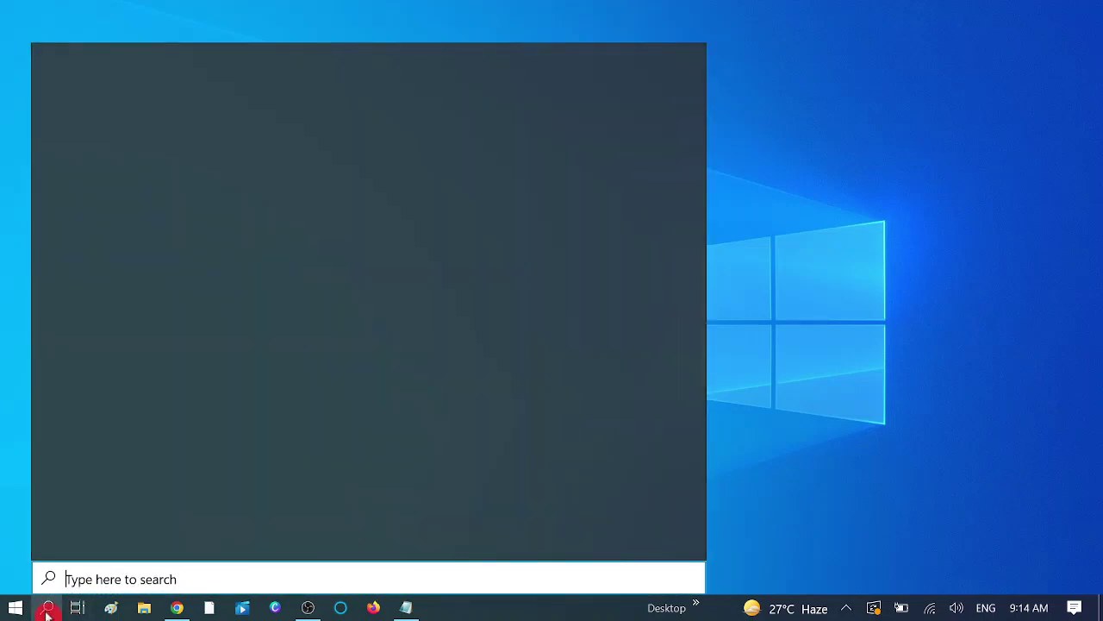
pyautogui.write('cmd')
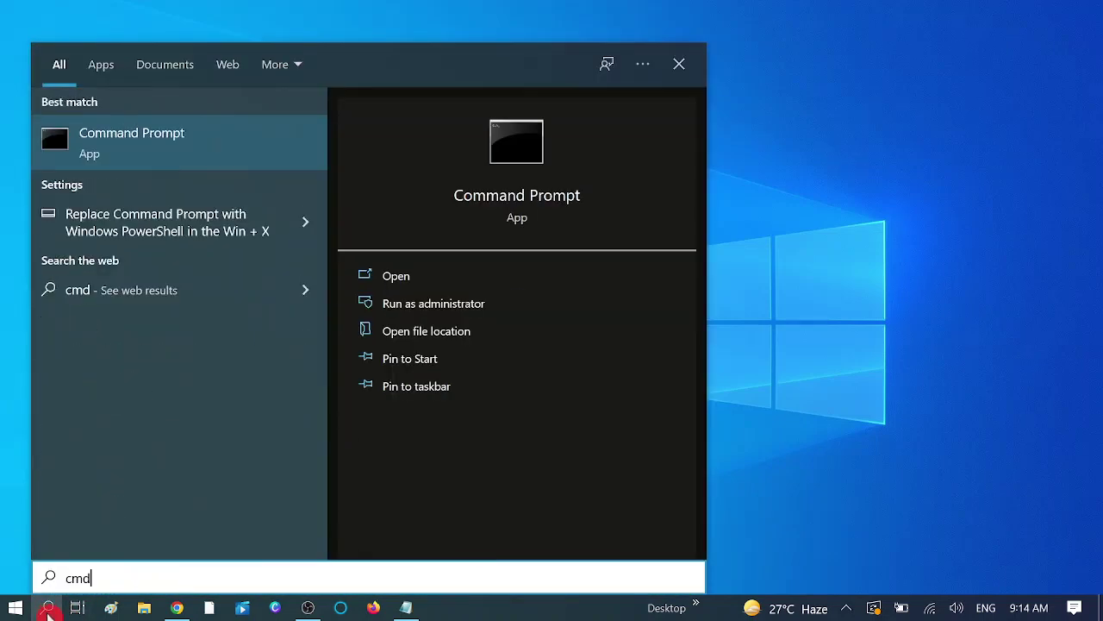
pyautogui.rightClick(162, 137)
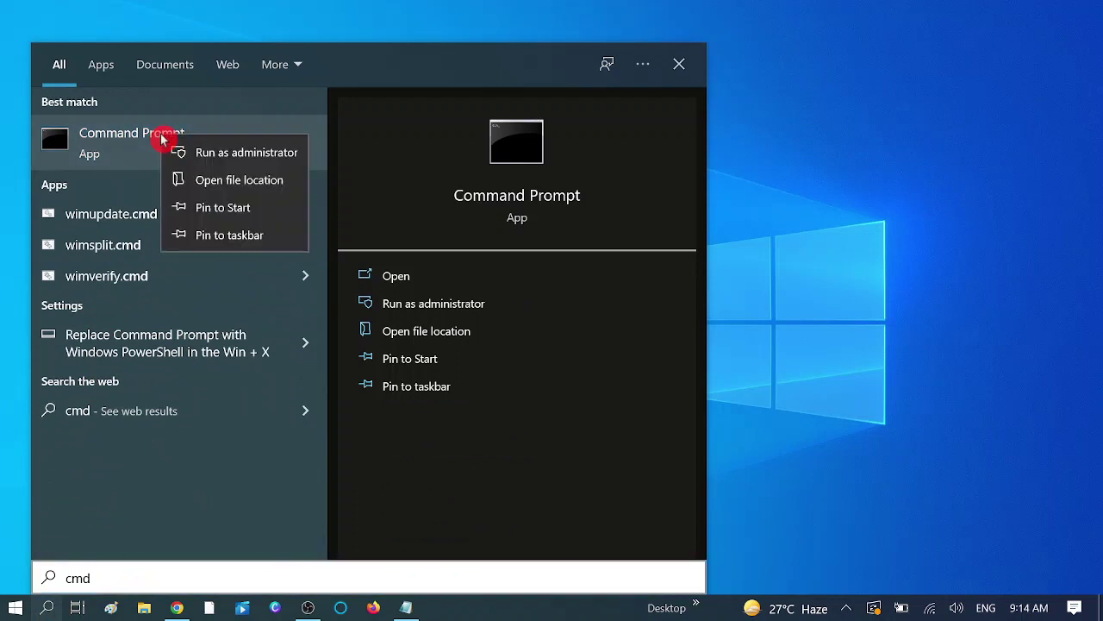
pyautogui.click(235, 157)
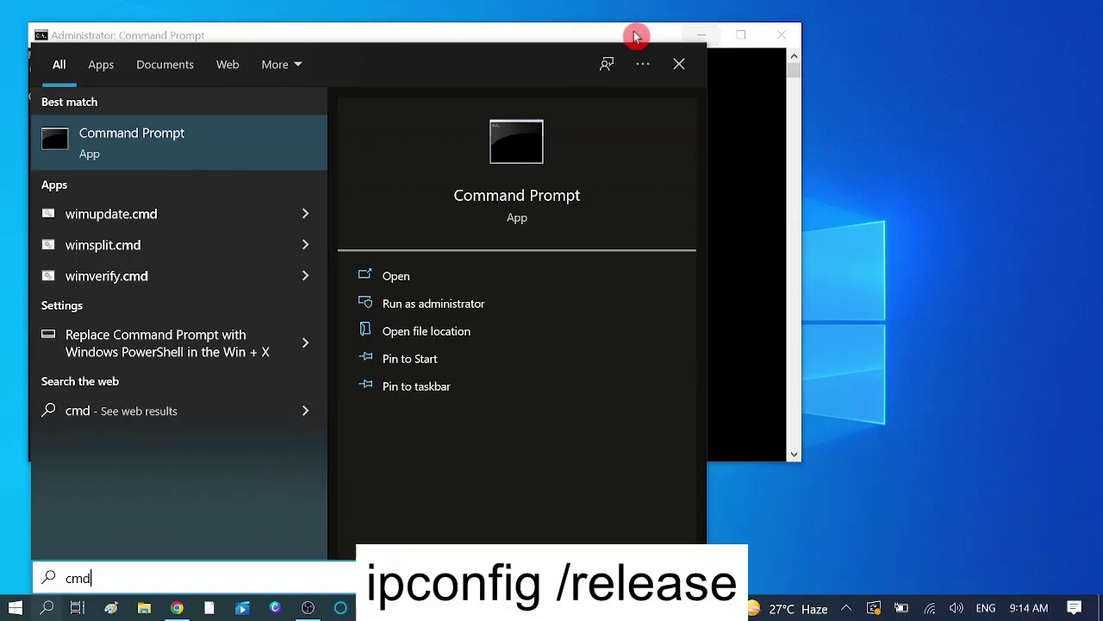
pyautogui.hotkey('ctrl', 'shift', 'Return')
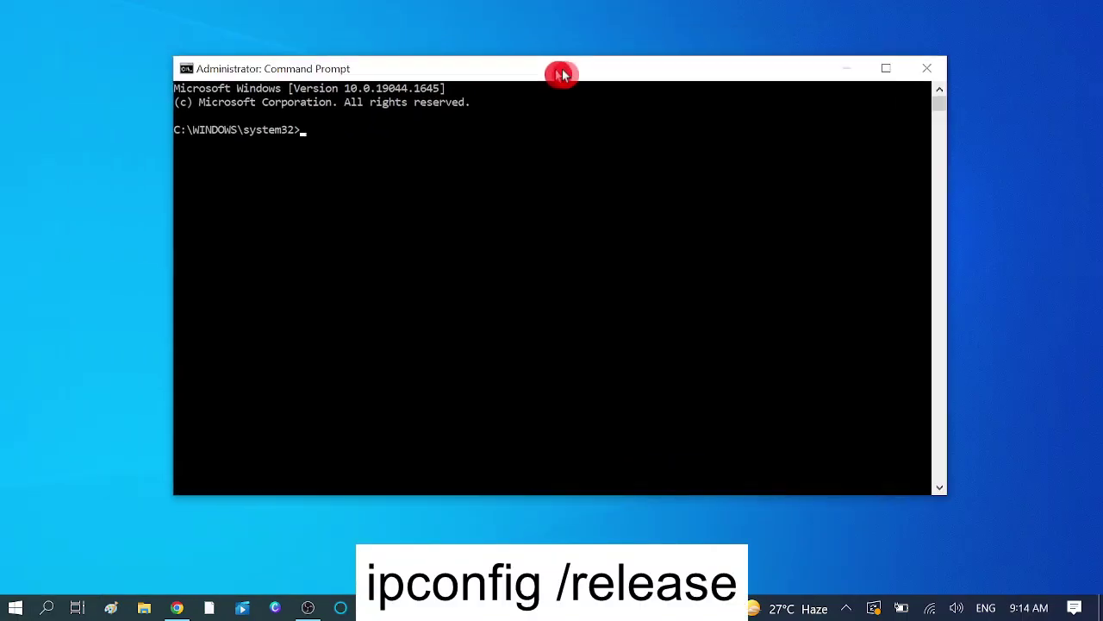
# Step: Release the current IP address by running ipconfig /release in the administrator Command Prompt
pyautogui.moveTo(562, 75); pyautogui.dragTo(654, 65)
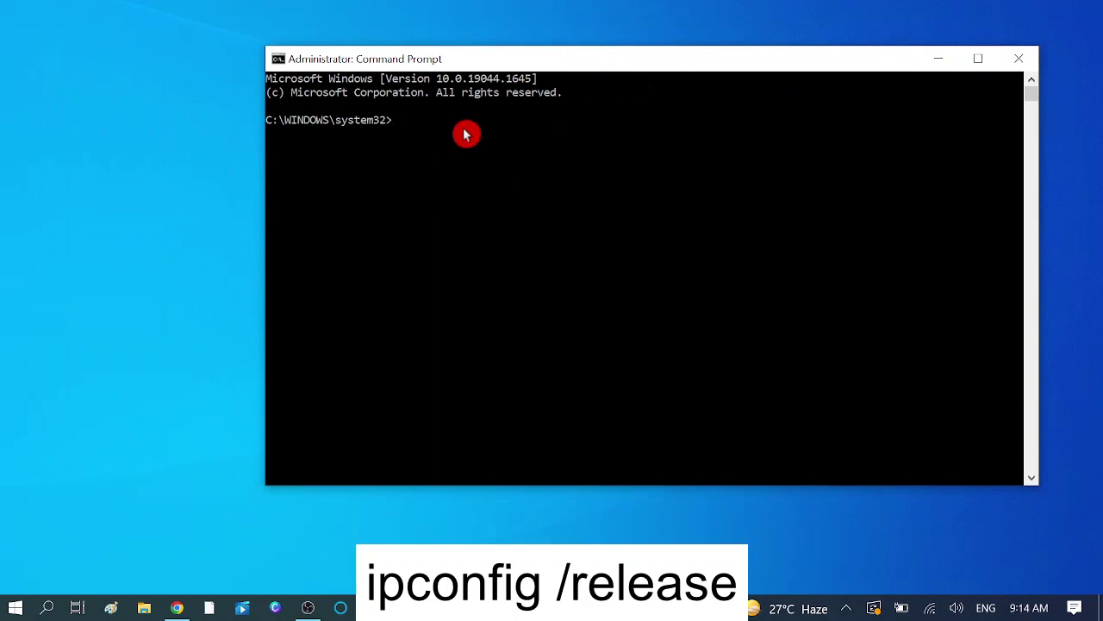
pyautogui.write('ipconfig /re')
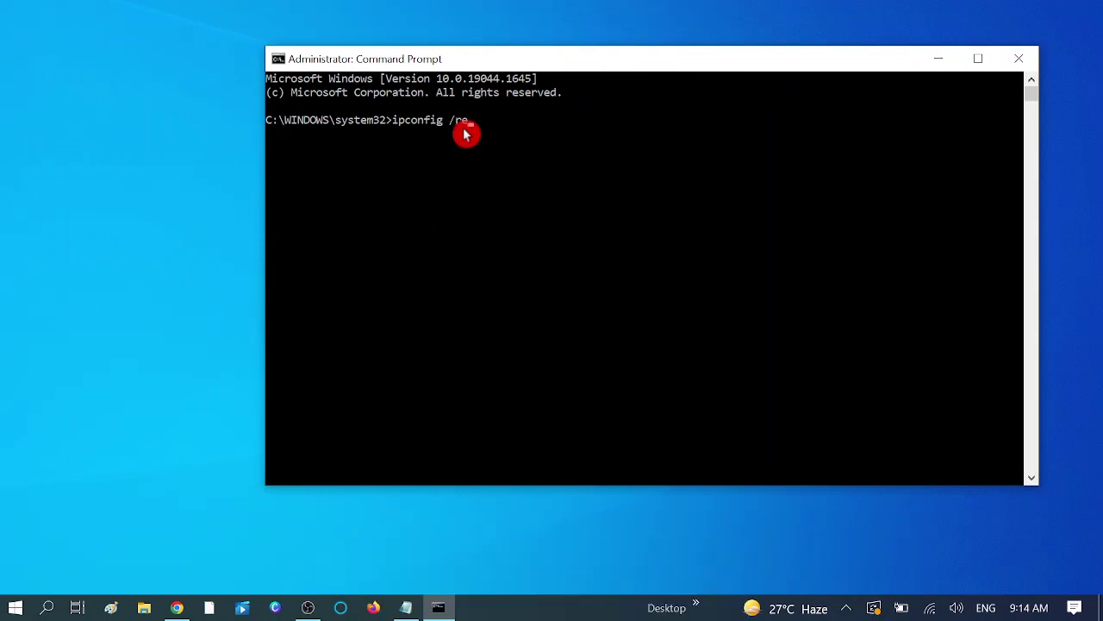
pyautogui.write('lease')
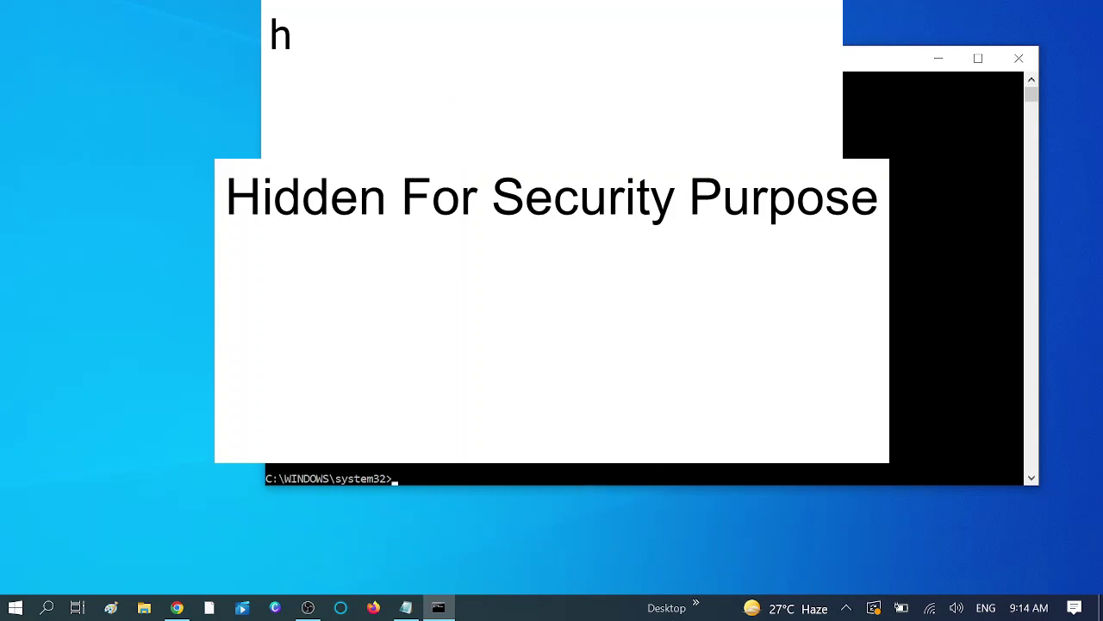
# Step: Request a new IP address by running ipconfig /renew
pyautogui.click(445, 478)
pyautogui.write('ip')
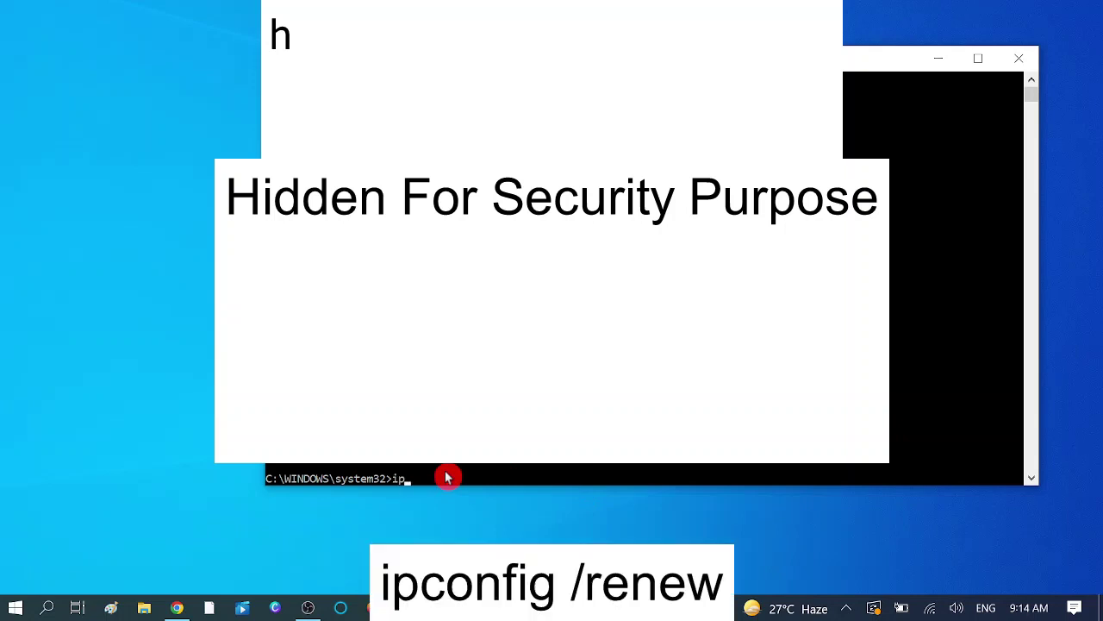
pyautogui.write('config /renew')
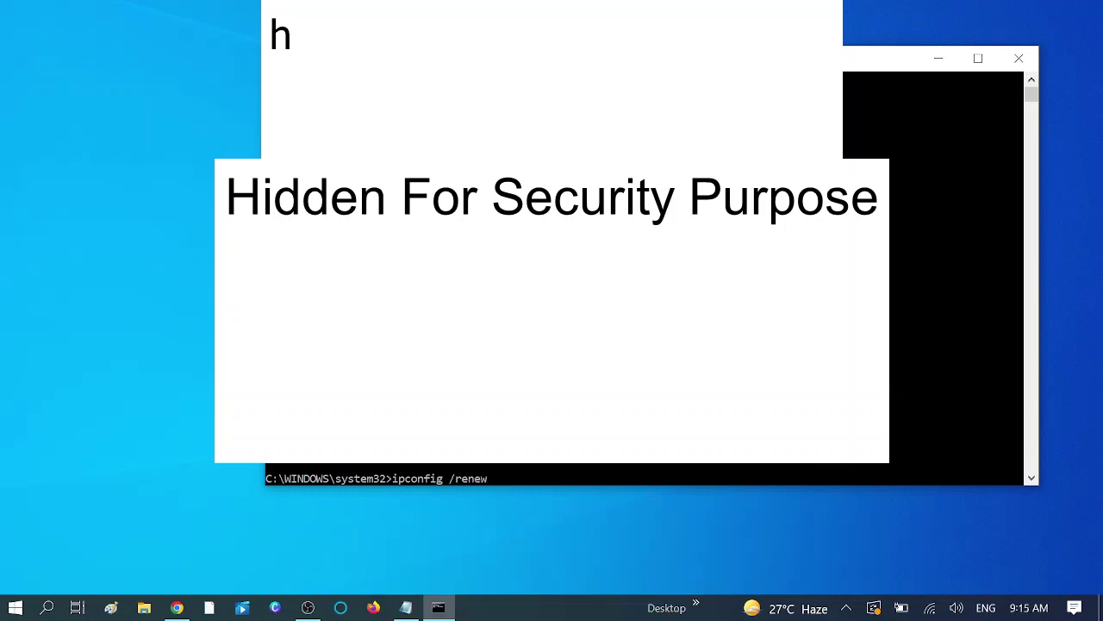
pyautogui.press('Return')
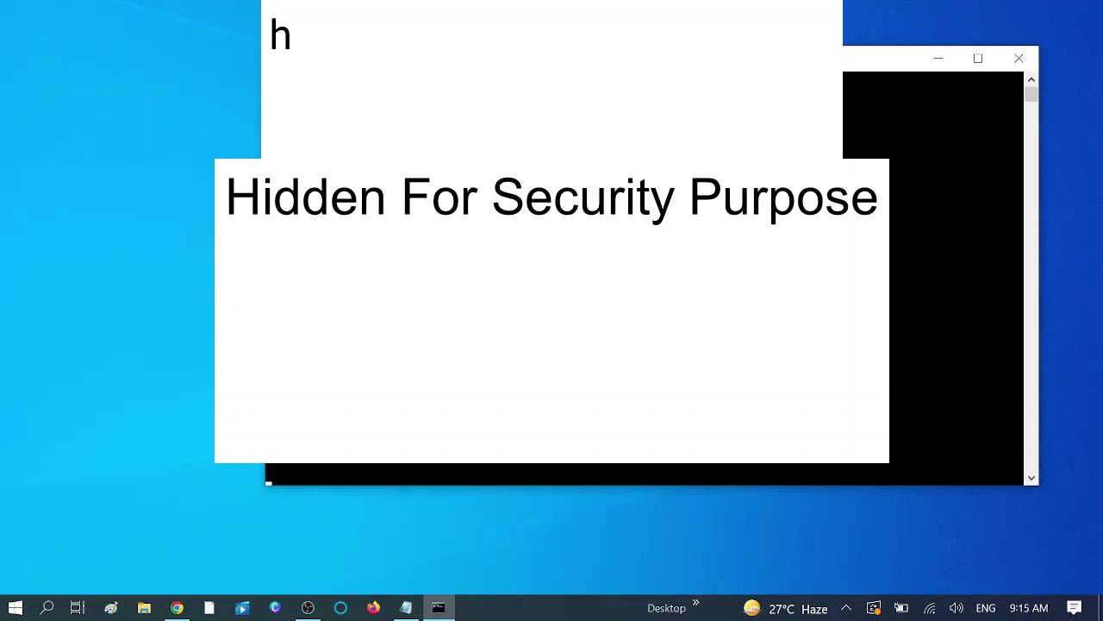